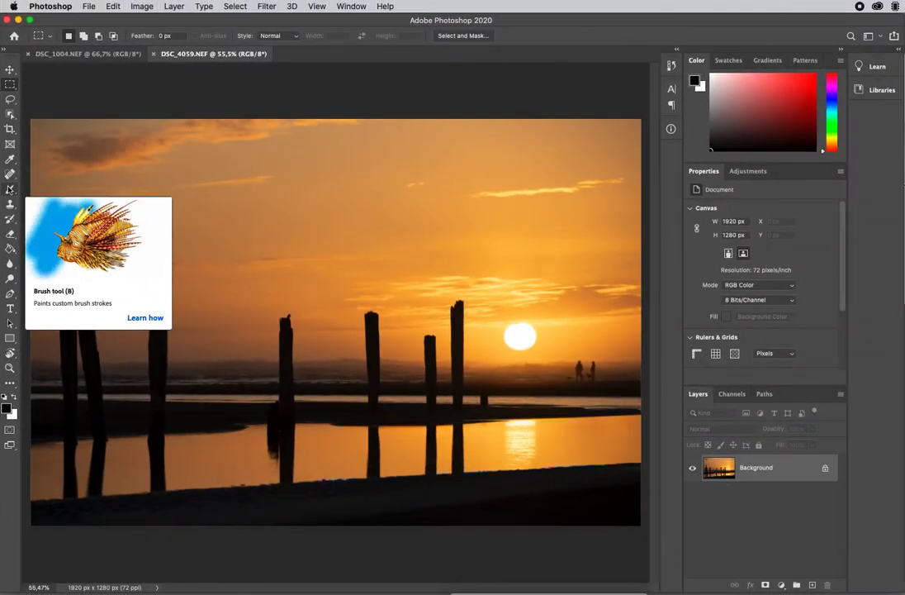
Step: Activate the Brush tool and add a new layer named "dodge and burn" above the Background
left_click(10, 189)
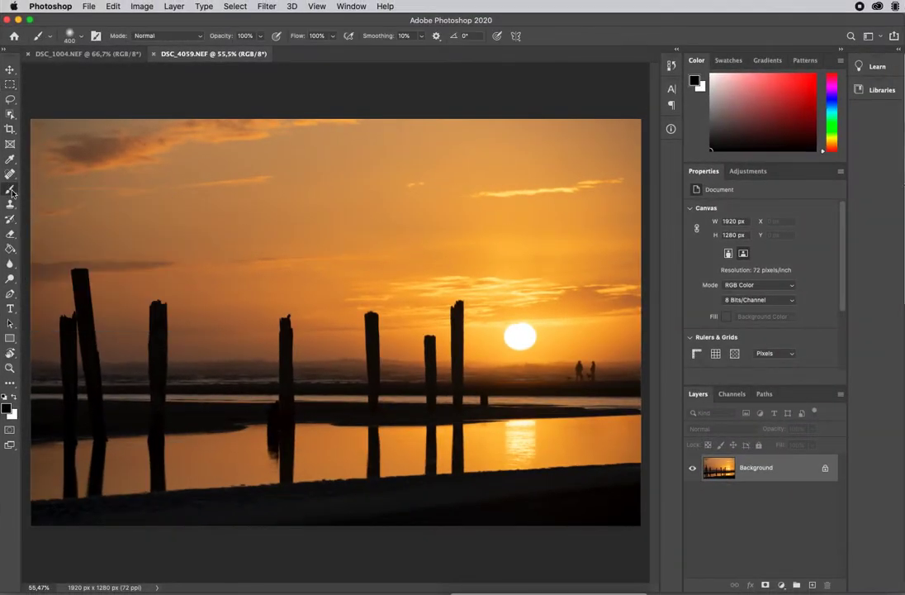
left_click(811, 585)
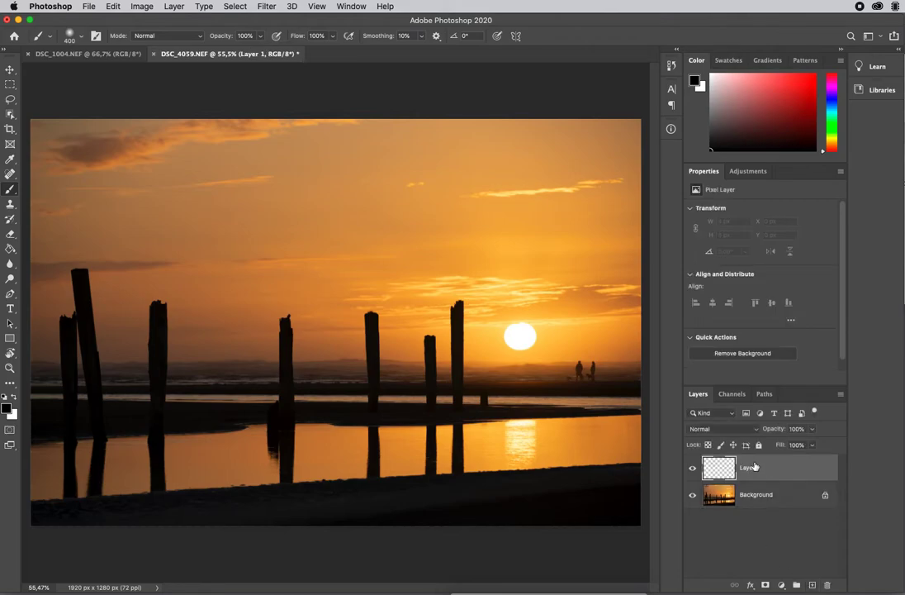
key("super+z")
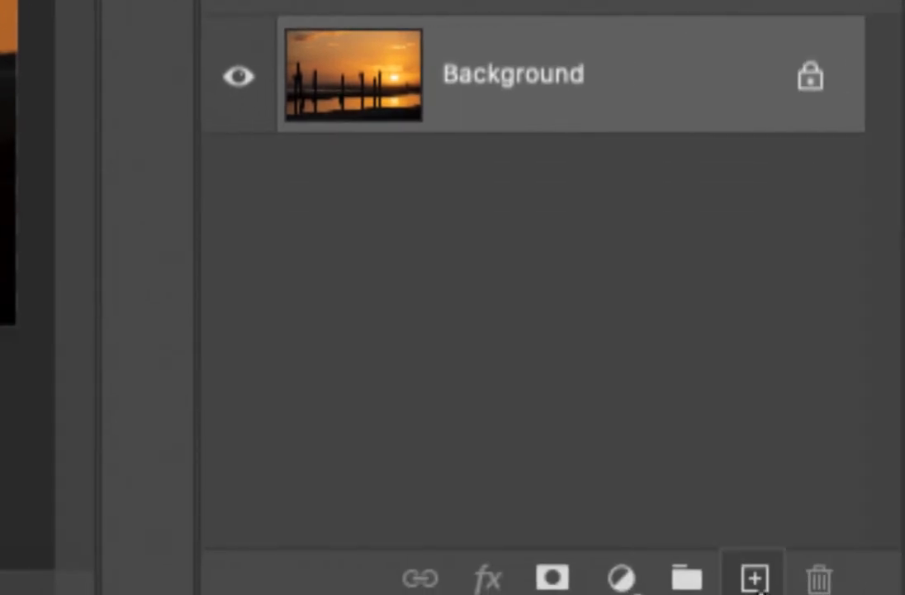
left_click(755, 580)
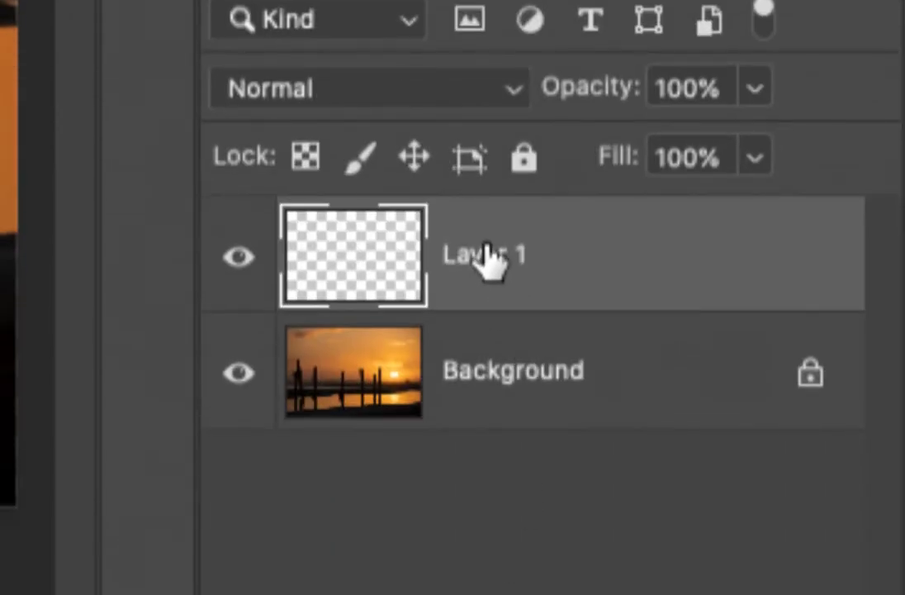
double_click(487, 480)
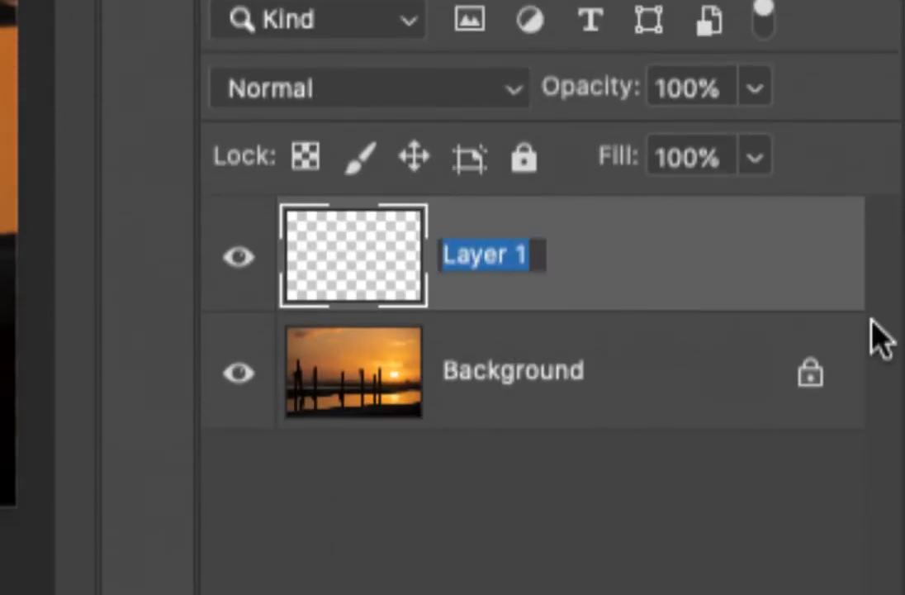
type("dodge")
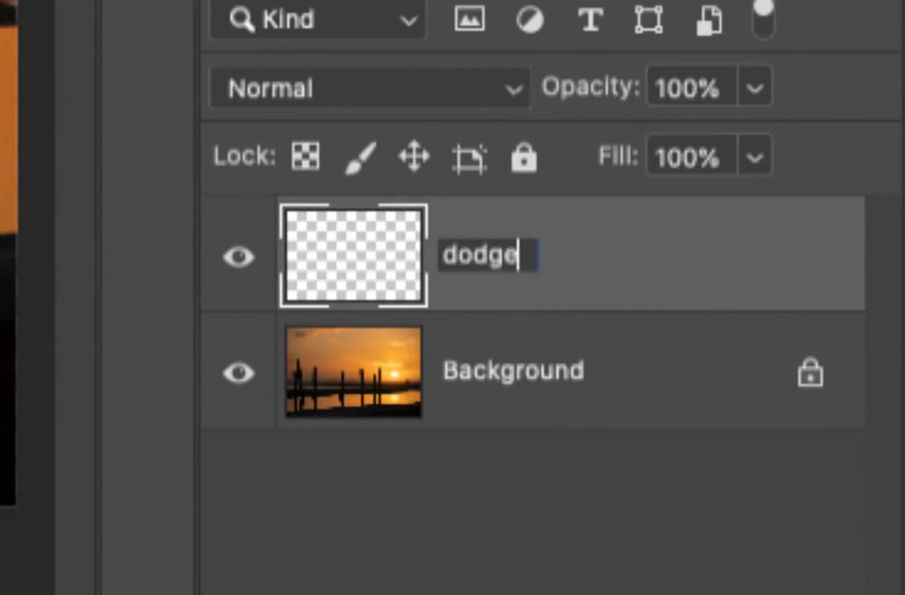
type(" and burn")
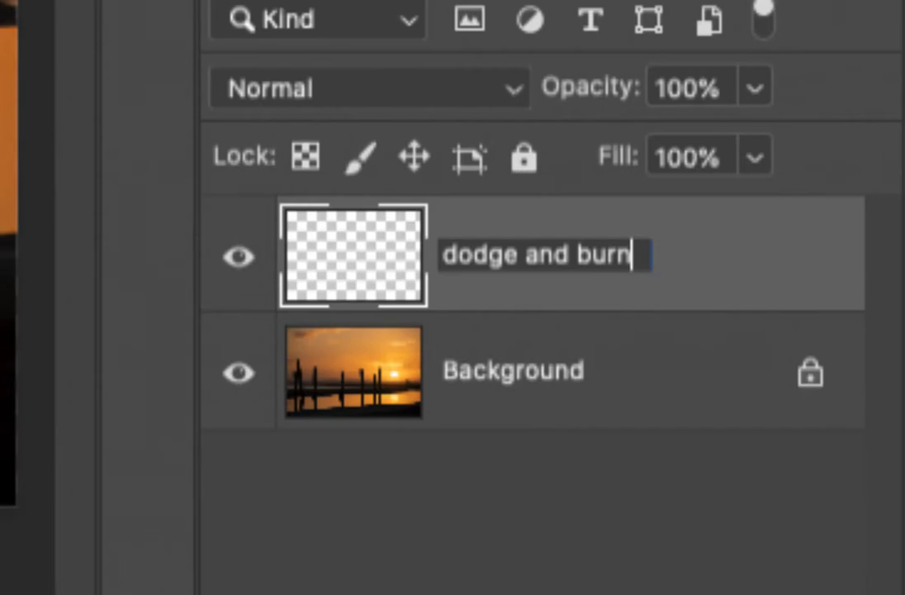
key("Return")
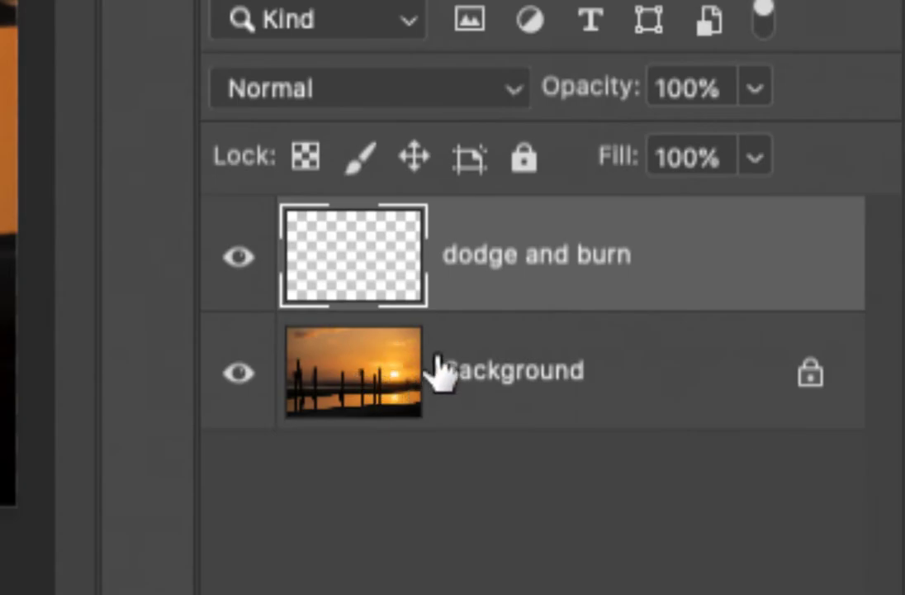
Step: Set the blending mode of the "dodge and burn" layer to Overlay
left_click(515, 99)
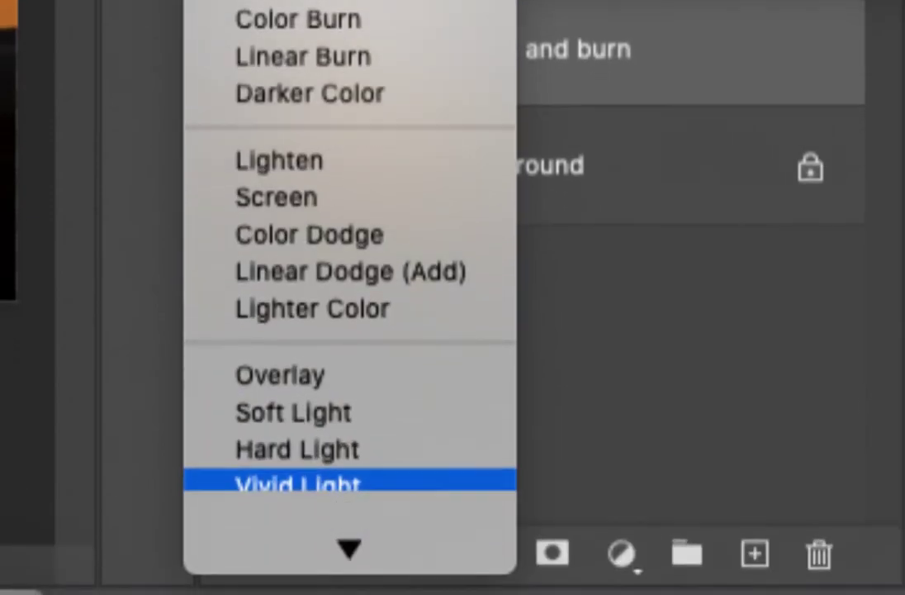
mouse_move(426, 557)
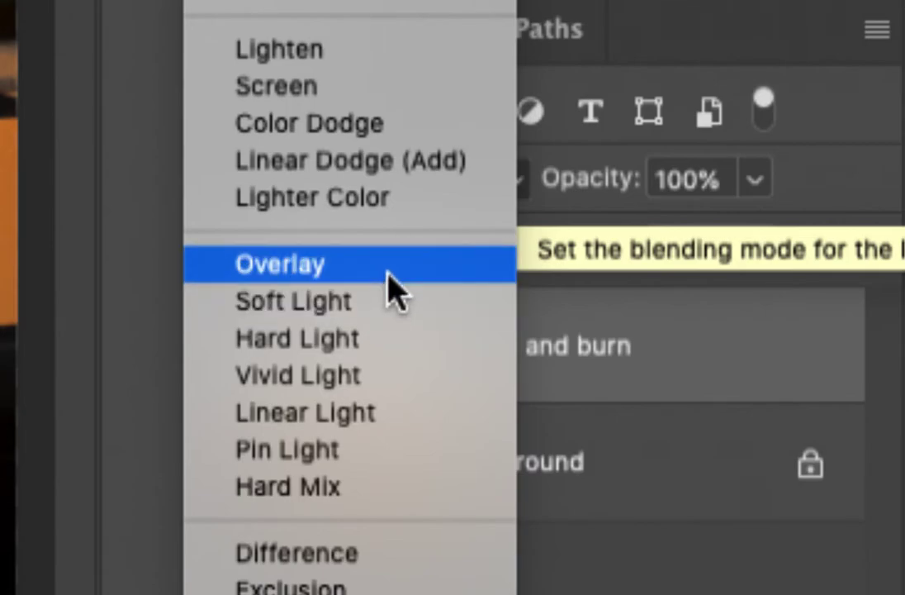
left_click(395, 289)
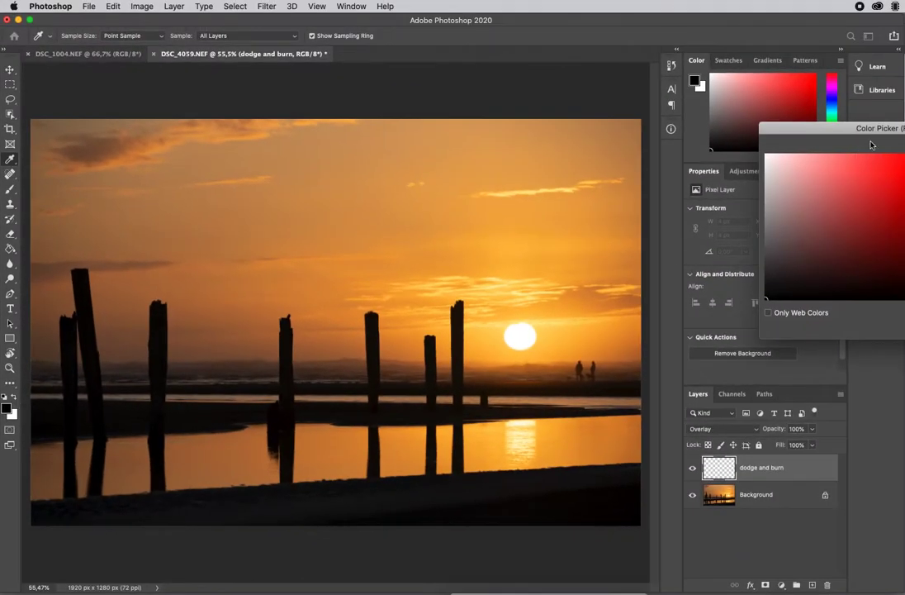
Step: Set the foreground color to pure red (ff0000) and restore the default black and white colors
left_click_drag(854, 130, 398, 147)
left_click(453, 171)
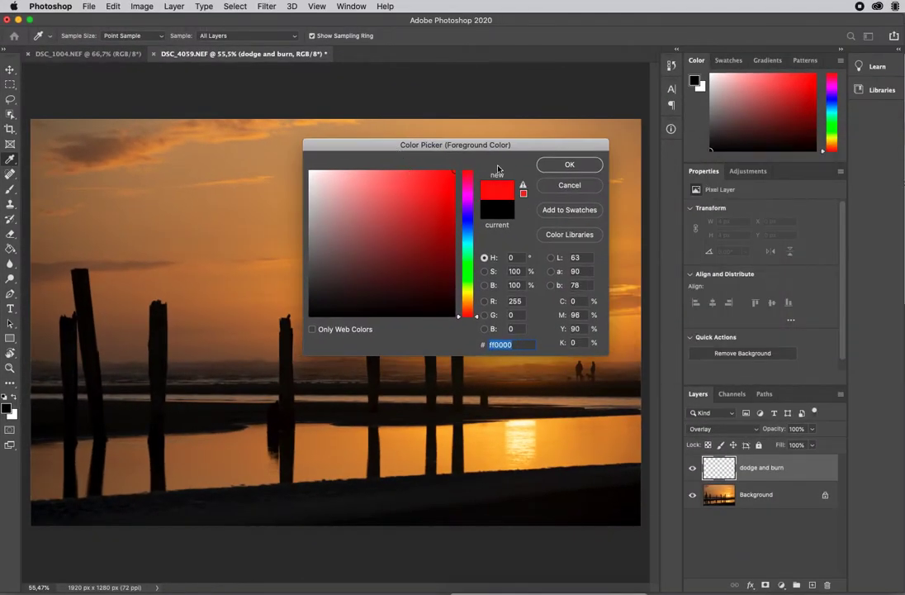
left_click(557, 168)
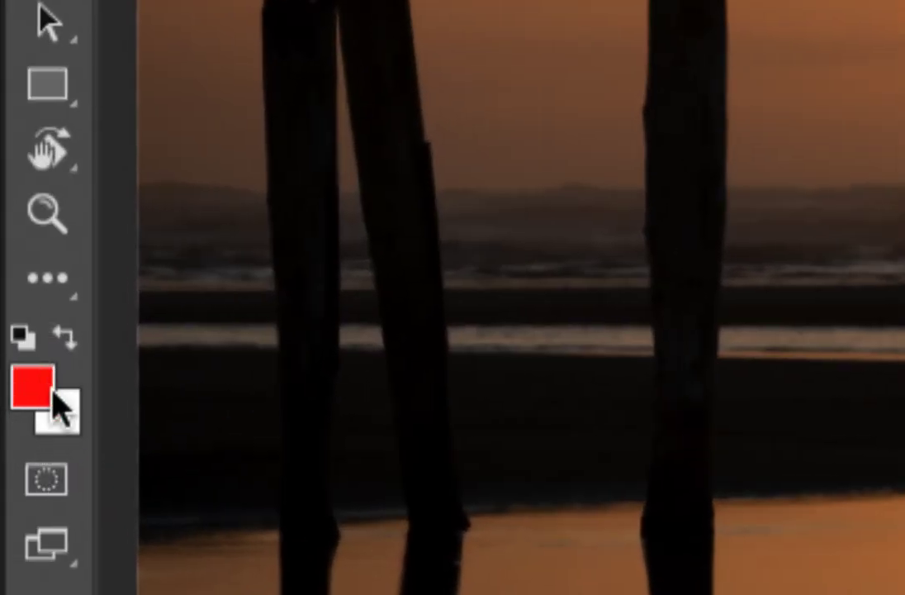
left_click(22, 339)
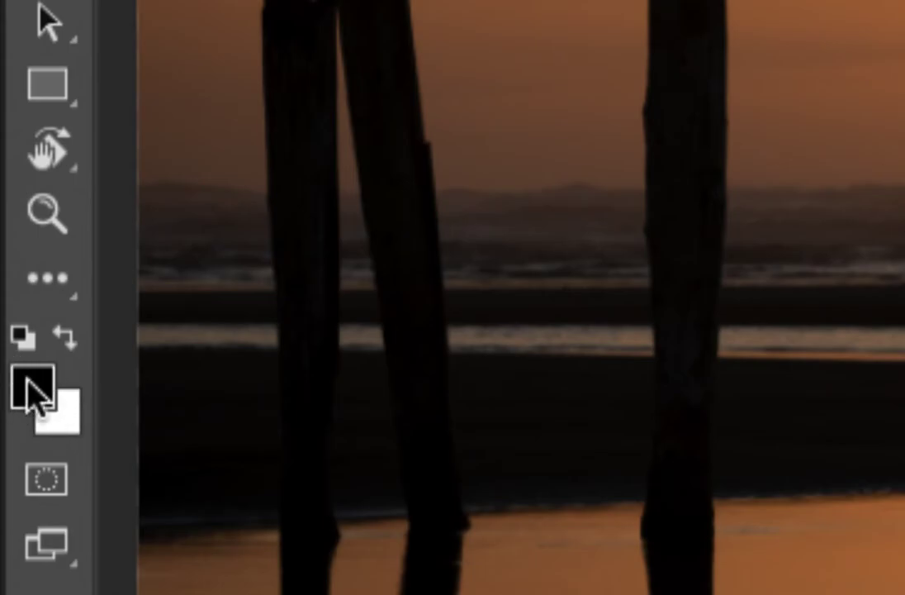
Step: Swap the foreground and background colors back and forth, ending with black as the foreground
left_click(68, 335)
left_click(69, 335)
left_click(69, 334)
left_click(68, 335)
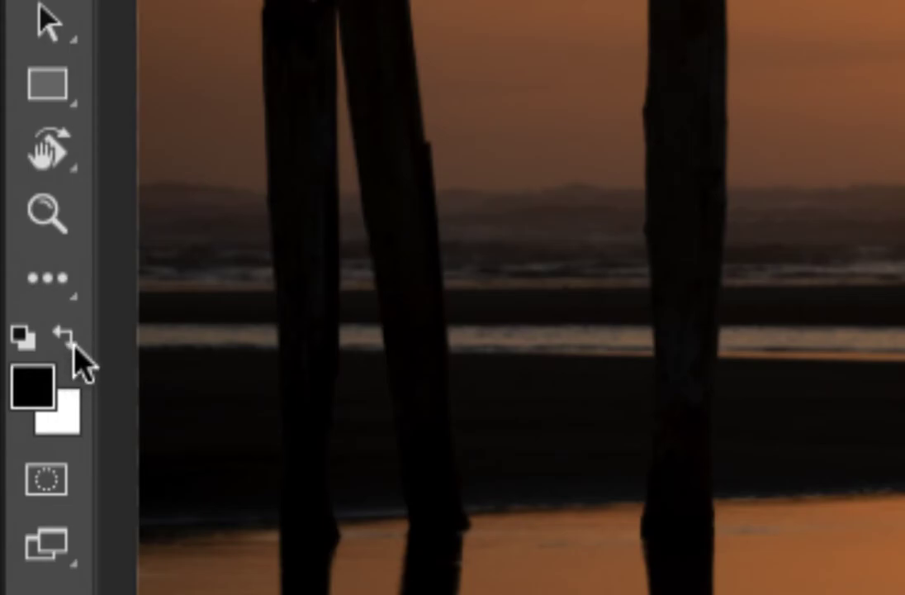
key("x")
key("x")
key("x")
key("x")
key("x")
key("x")
key("x")
key("x")
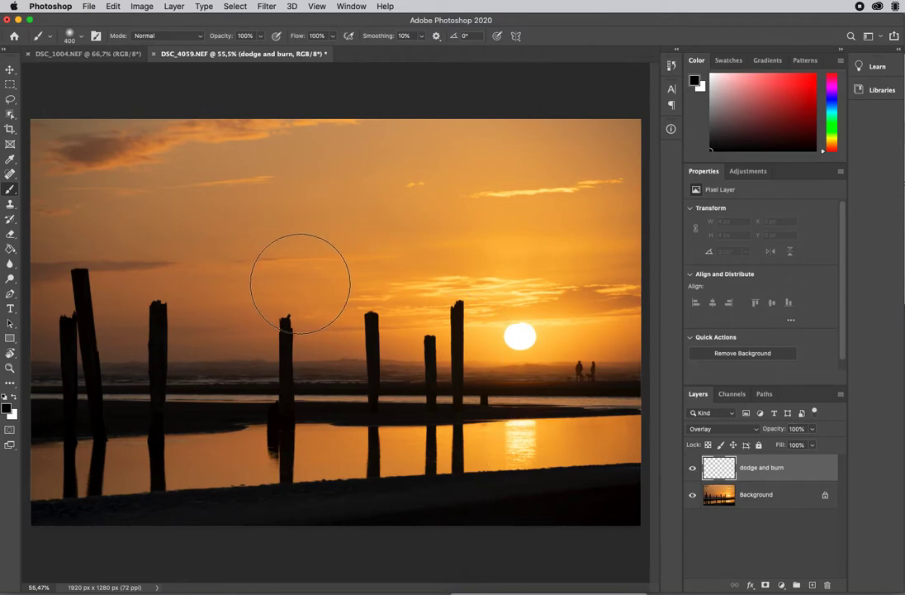
Step: Try a black stroke across the sky and white strokes over the water and the sky, undoing each one
left_click_drag(565, 236, 210, 225)
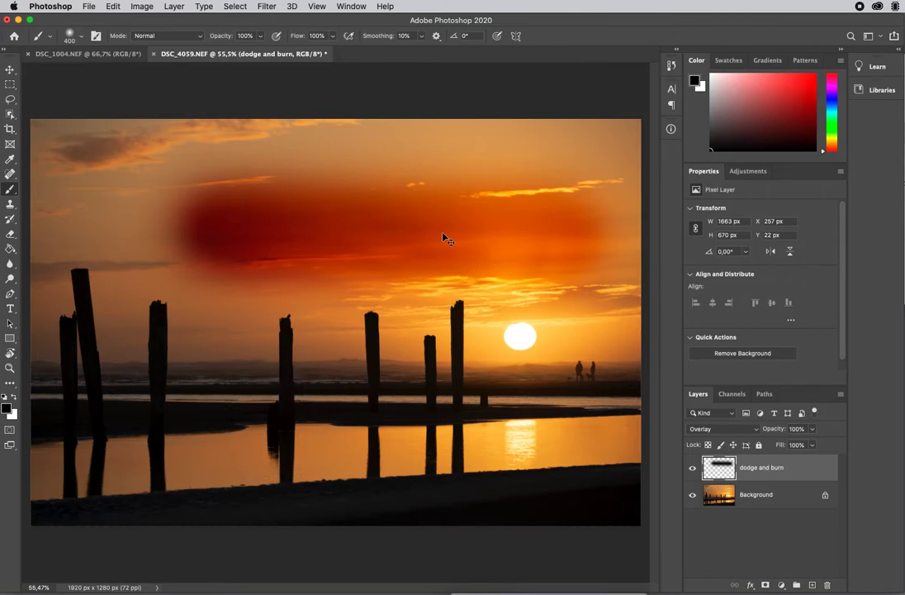
key("super+z")
key("x")
mouse_move(576, 404)
left_mouse_down()
mouse_move(475, 433)
mouse_move(185, 457)
left_mouse_up()
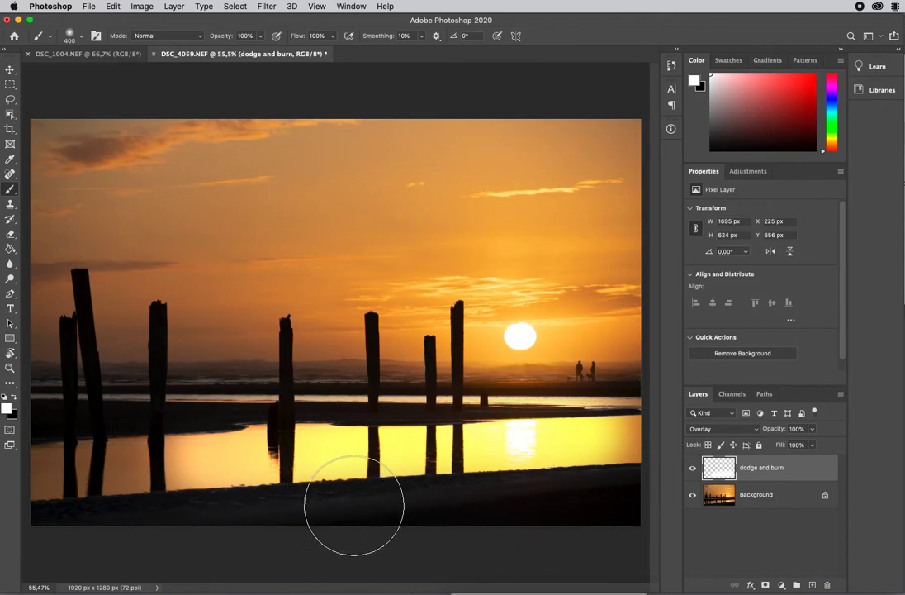
key("super+z")
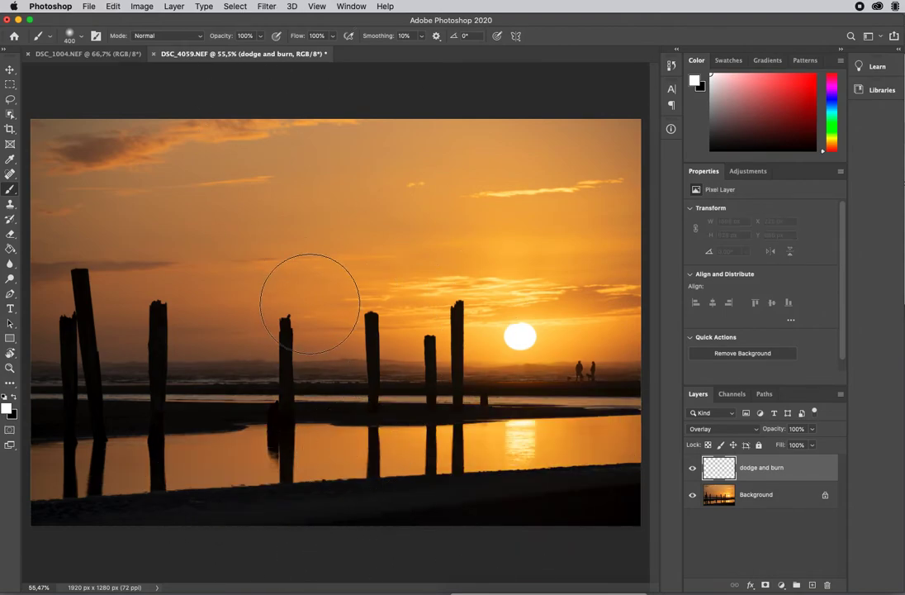
mouse_move(557, 281)
left_mouse_down()
mouse_move(367, 247)
mouse_move(157, 234)
left_mouse_up()
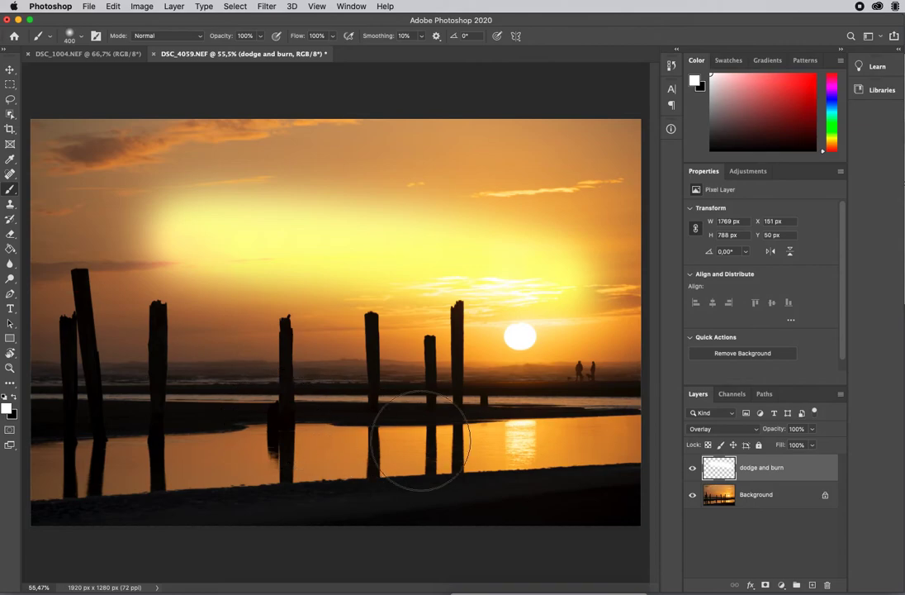
key("super+z")
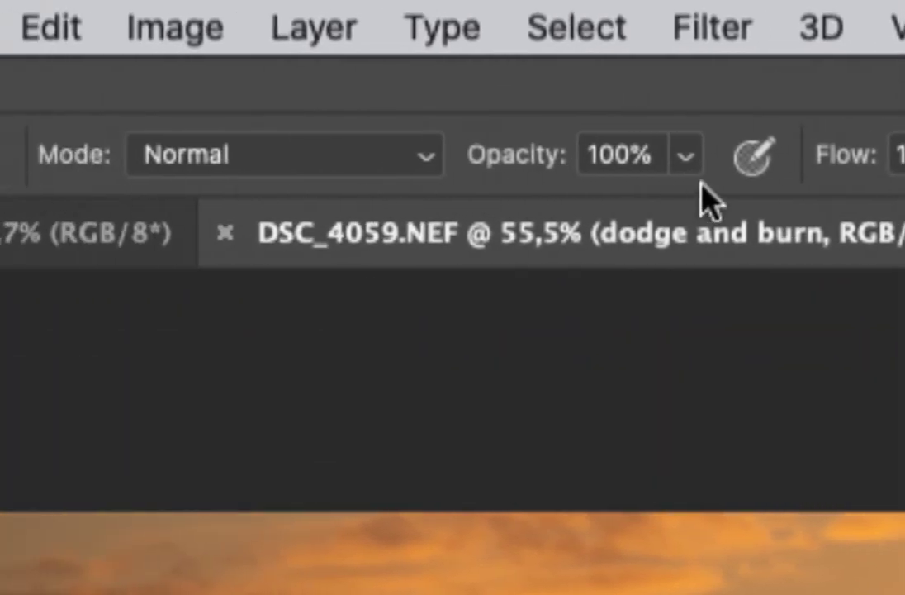
Step: Set the brush opacity to 10%, trying out 20% and 3% along the way
left_click(686, 156)
left_click_drag(677, 208, 485, 217)
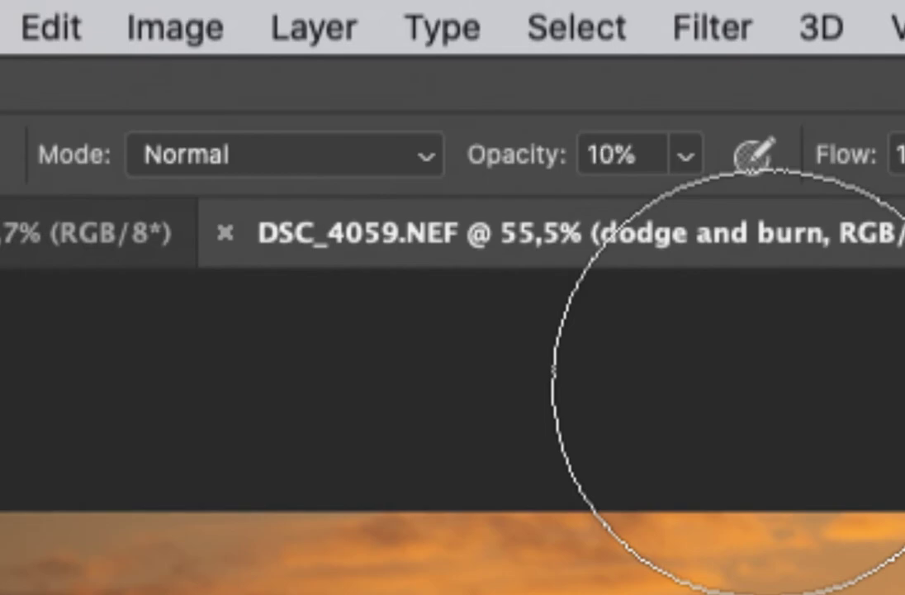
key("2")
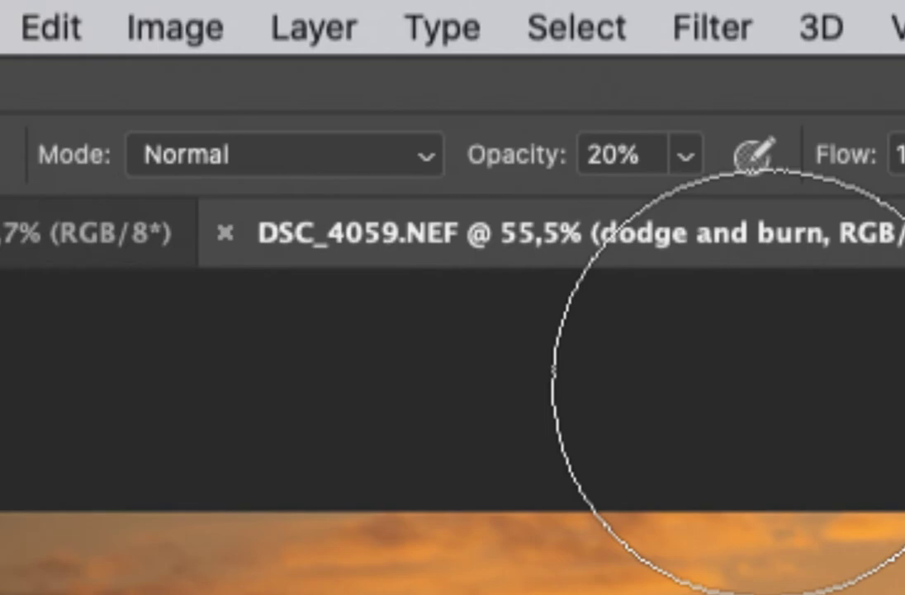
key("0")
key("5")
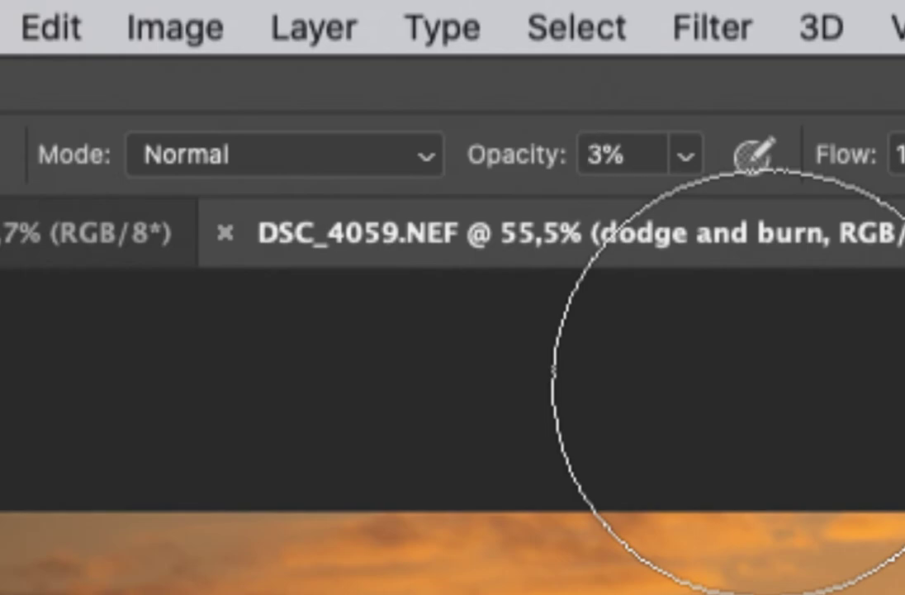
key("1")
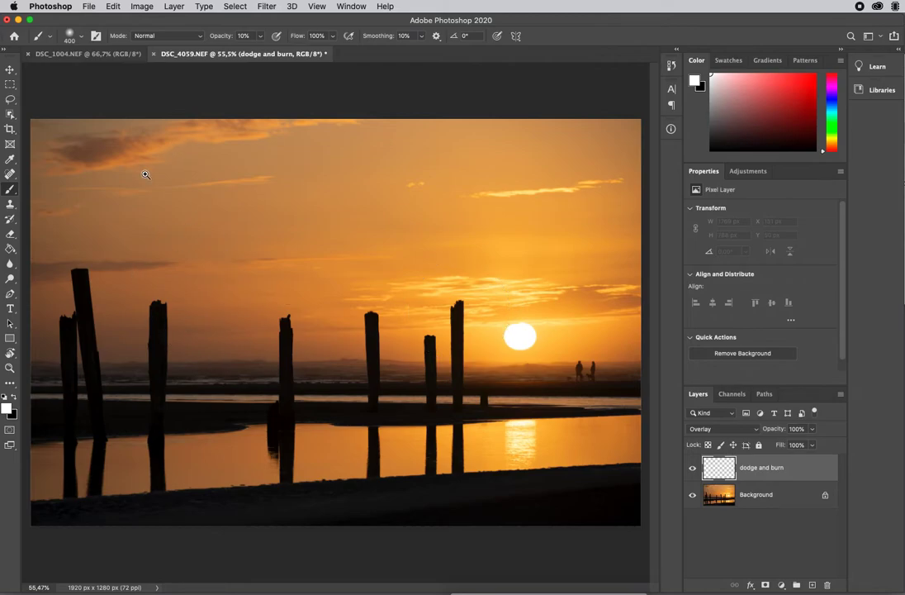
Step: Shrink the brush to 72 px, switch to black, and darken the cloud in the photo's upper-left corner at 5% opacity
left_click_drag(146, 180, 443, 304)
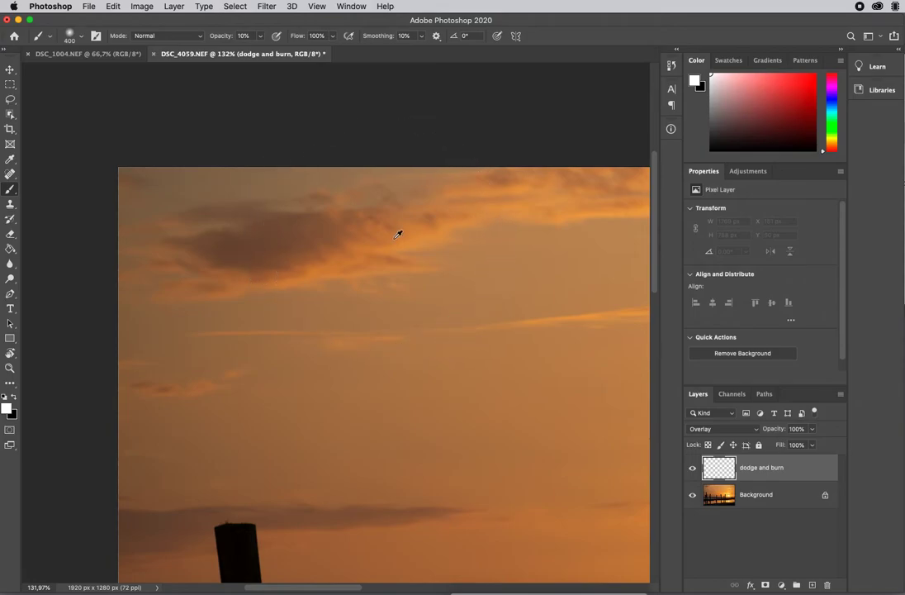
left_click_drag(374, 237, 268, 250)
key("x")
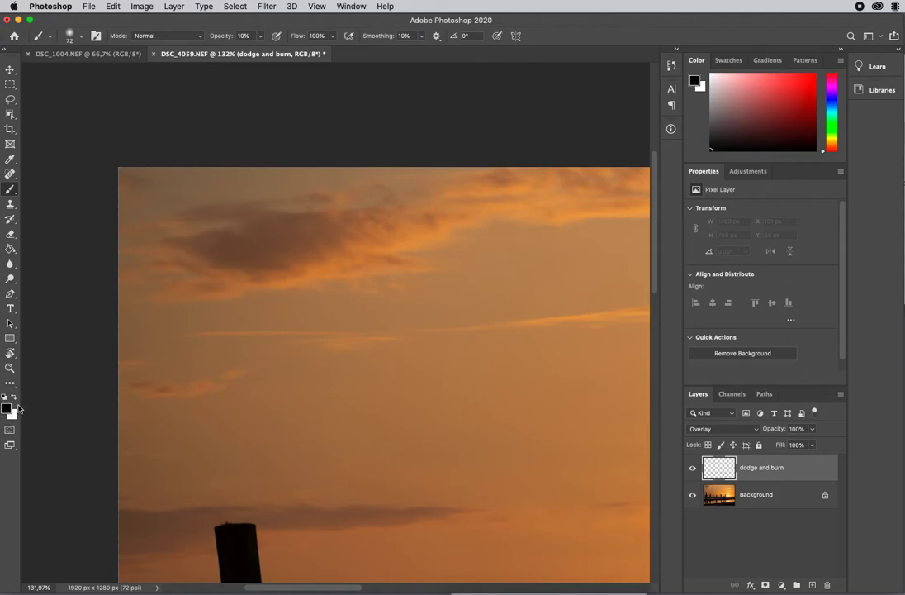
mouse_move(202, 244)
left_mouse_down()
mouse_move(317, 233)
mouse_move(210, 213)
mouse_move(253, 214)
left_mouse_up()
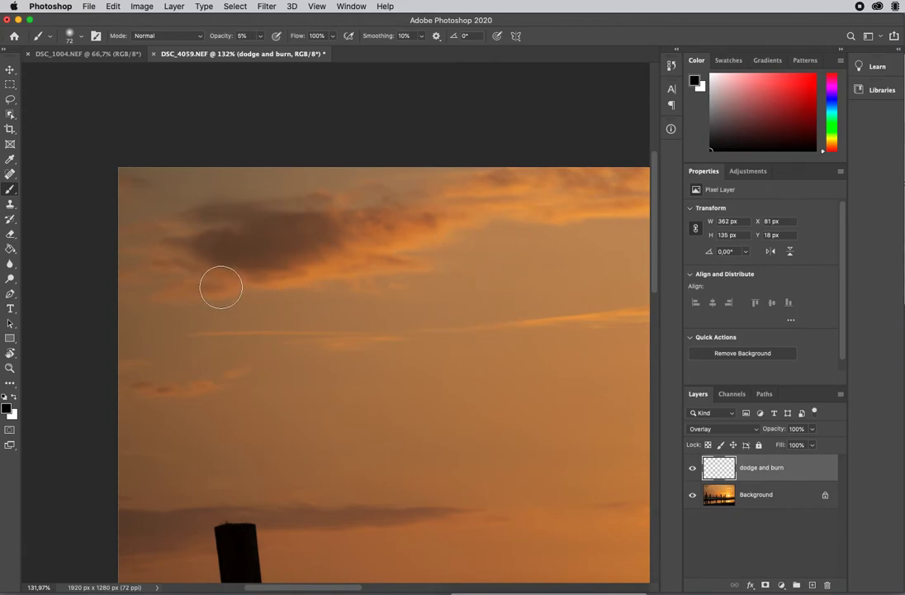
left_click_drag(446, 213, 356, 237)
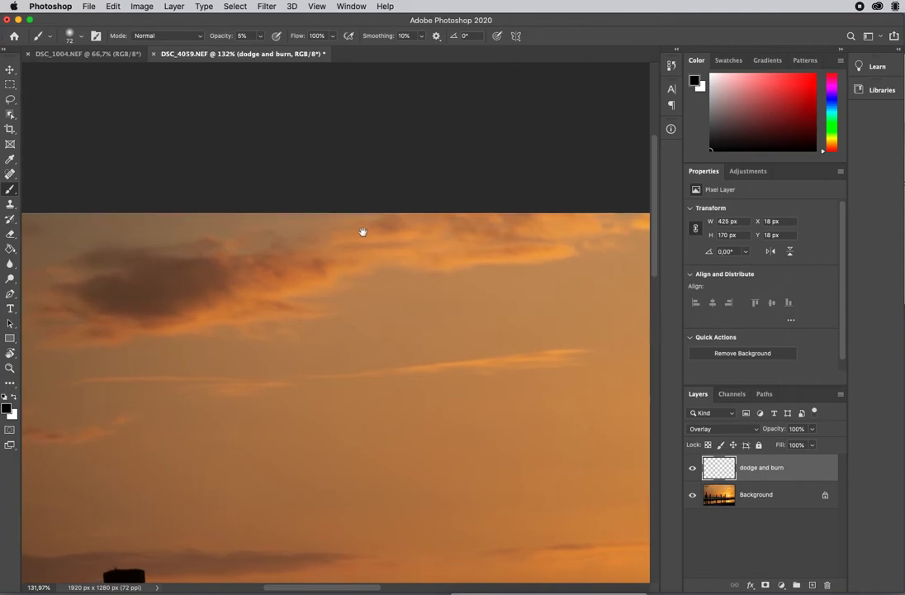
Step: Darken the clouds along the photo's upper edge and the low cloud streak behind the left posts with the black 5% brush
left_click_drag(533, 243, 322, 261)
left_click_drag(491, 233, 289, 223)
left_click_drag(569, 318, 277, 263)
left_click_drag(528, 270, 644, 161)
left_click_drag(239, 289, 512, 236)
left_click_drag(329, 258, 535, 254)
left_click_drag(393, 270, 566, 251)
left_click_drag(64, 339, 171, 321)
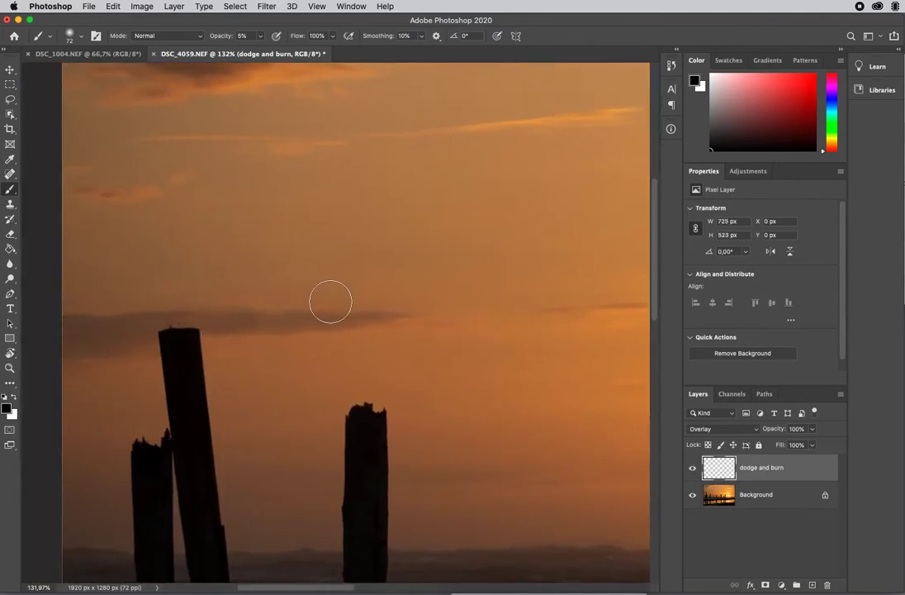
Step: Darken the hazy band of sea along the horizon from the left posts to beyond the two walking figures, using black at 5% opacity
scroll(379, 318, "right", 6)
scroll(379, 318, "down", 1)
left_click_drag(427, 277, 555, 275)
left_click_drag(517, 328, 572, 281)
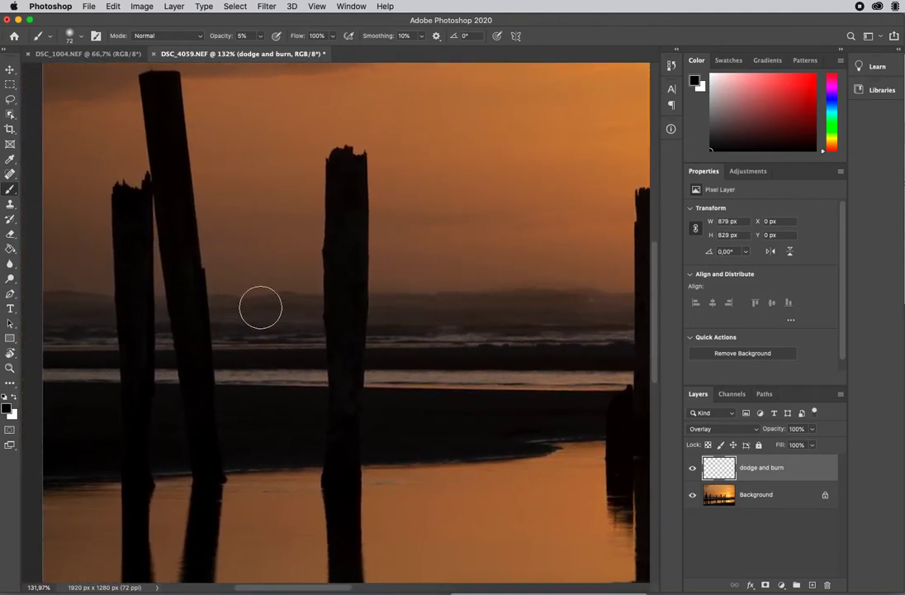
left_click_drag(512, 318, 190, 305)
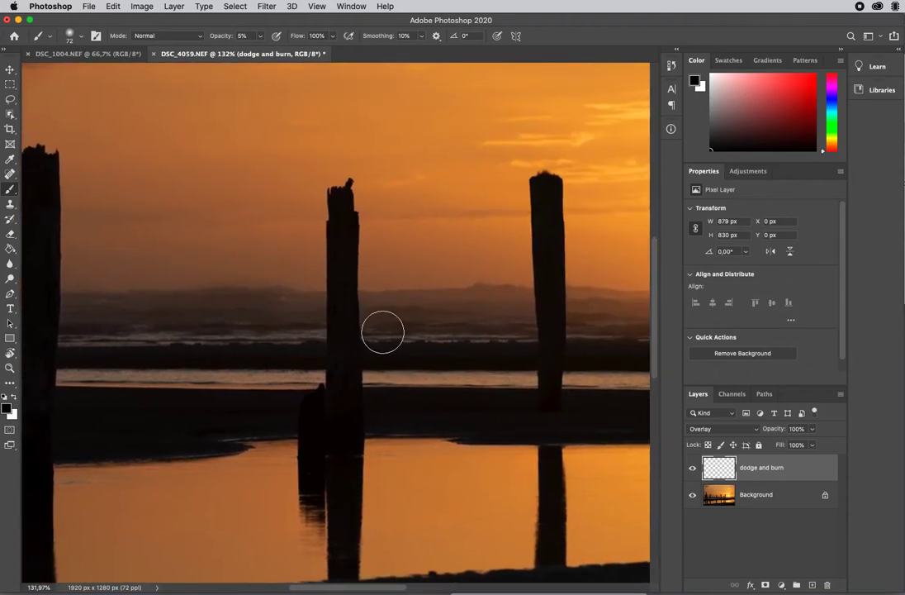
mouse_move(454, 306)
left_mouse_down()
mouse_move(517, 303)
mouse_move(350, 291)
left_mouse_up()
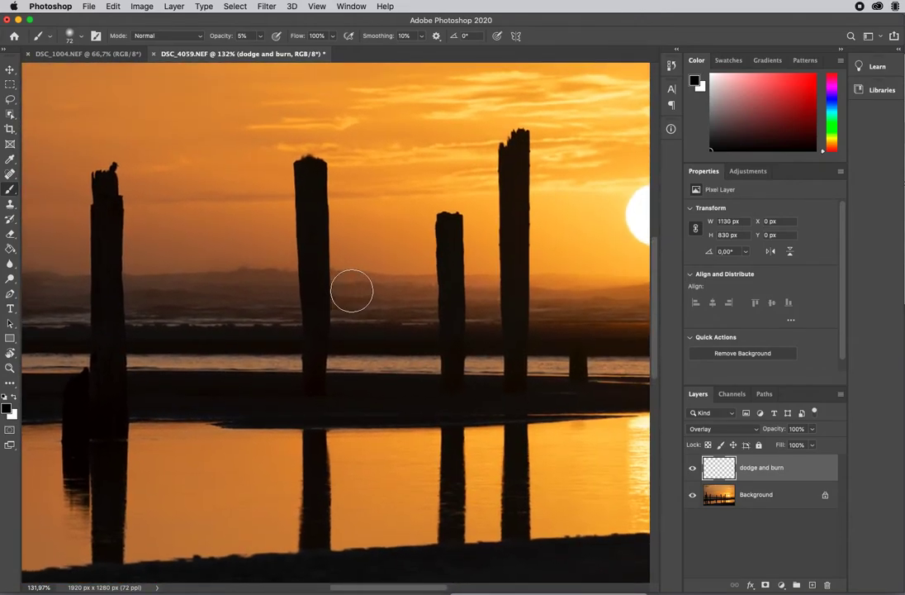
mouse_move(486, 302)
left_mouse_down()
mouse_move(405, 301)
mouse_move(511, 282)
mouse_move(561, 287)
mouse_move(412, 260)
left_mouse_up()
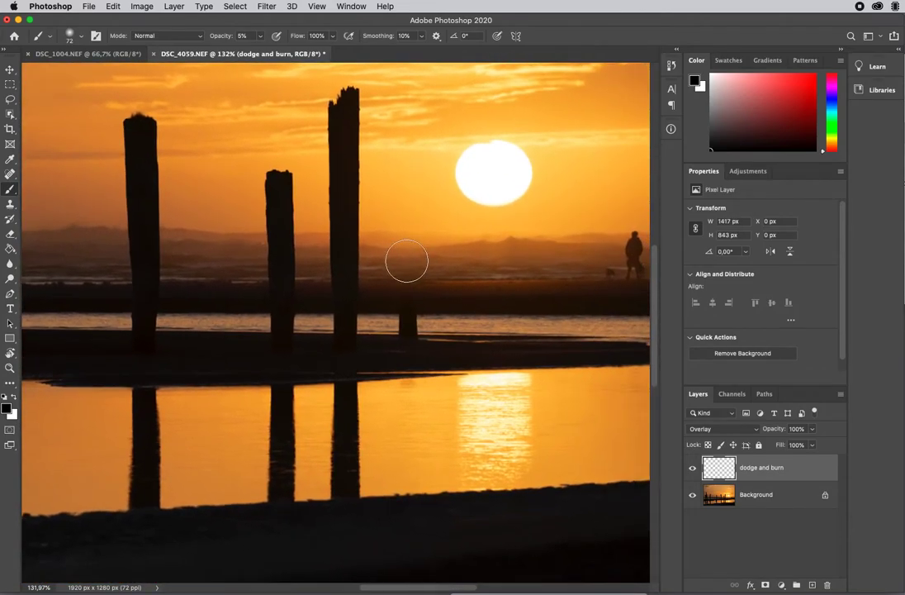
left_click_drag(557, 257, 349, 282)
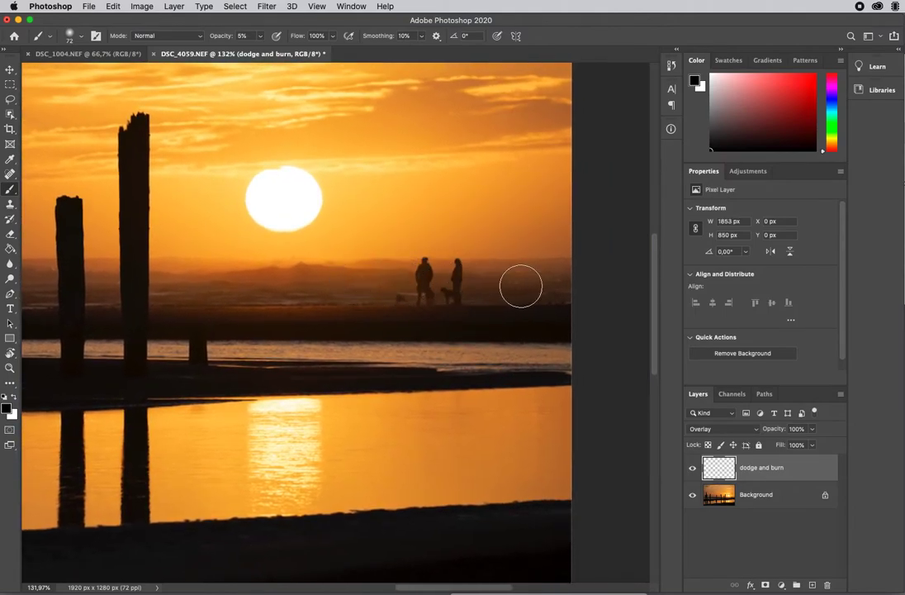
Step: Darken the sky along the photo's right edge up to the upper-right corner with black at 3% opacity, enlarging the brush to 153 px
left_click_drag(490, 216, 473, 285)
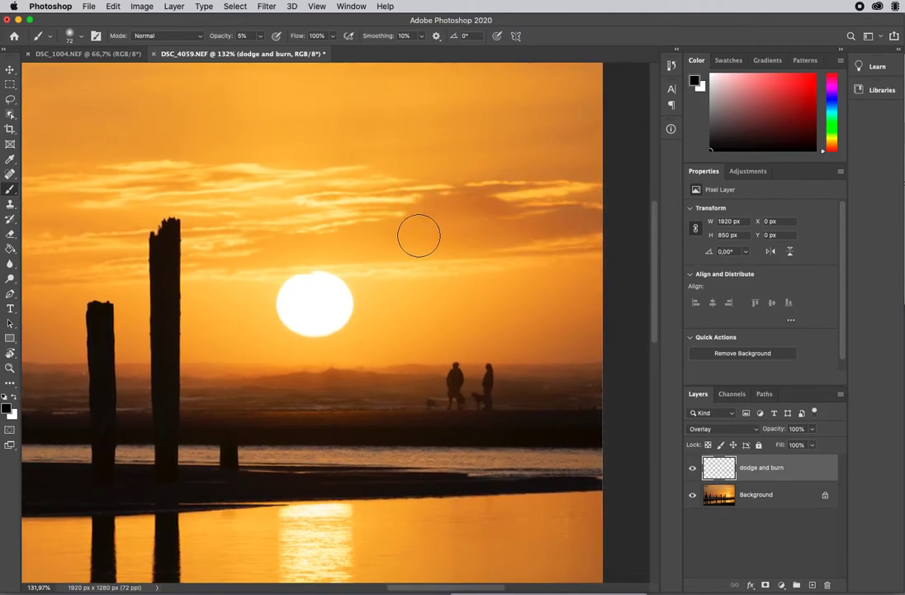
left_click_drag(543, 199, 542, 257)
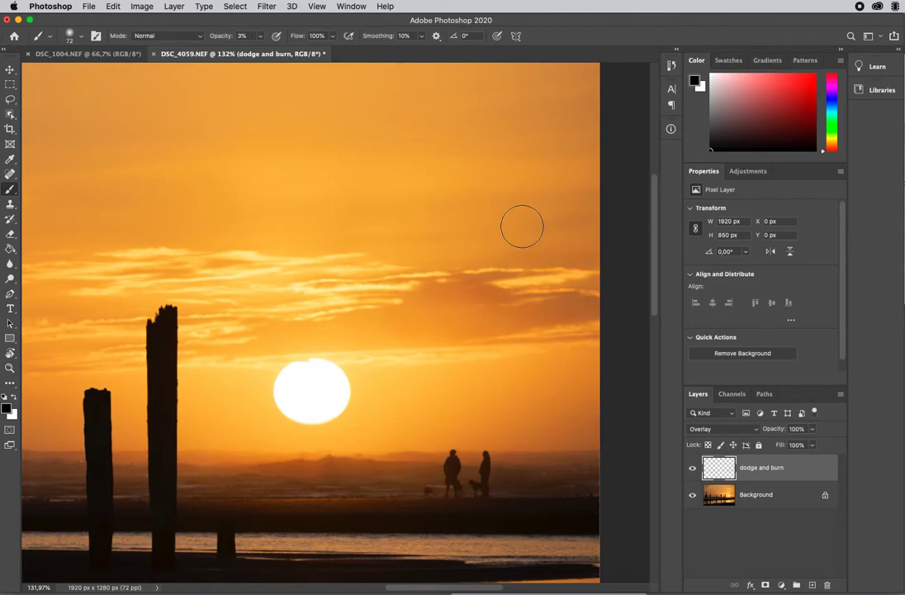
left_click_drag(549, 209, 570, 292)
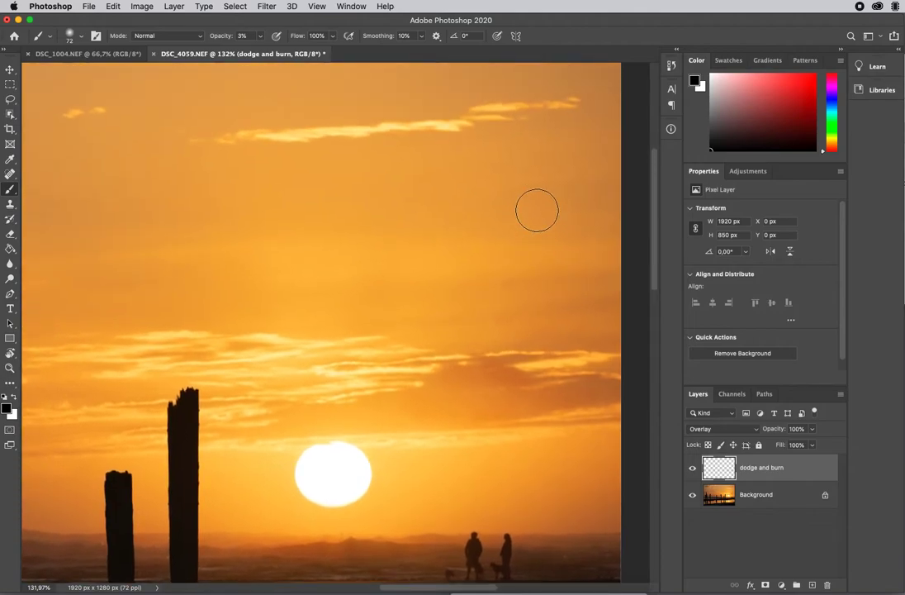
left_click_drag(629, 167, 567, 277)
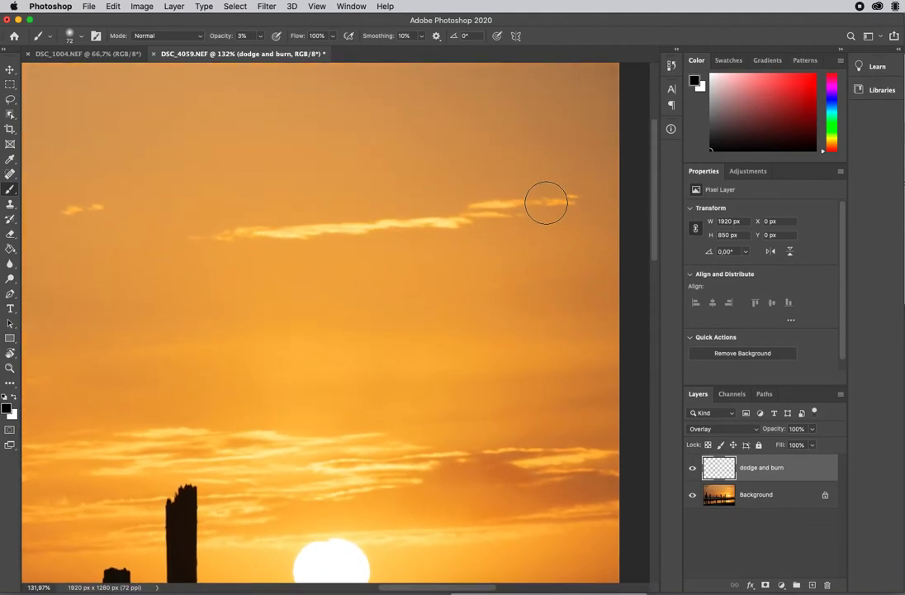
mouse_move(561, 196)
left_mouse_down()
mouse_move(607, 224)
mouse_move(499, 319)
left_mouse_up()
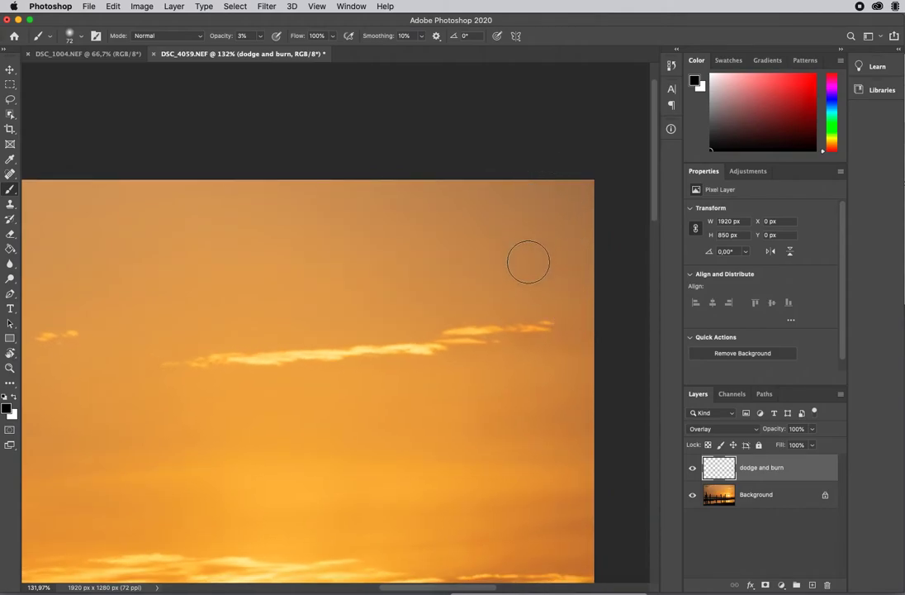
left_click_drag(501, 235, 532, 226)
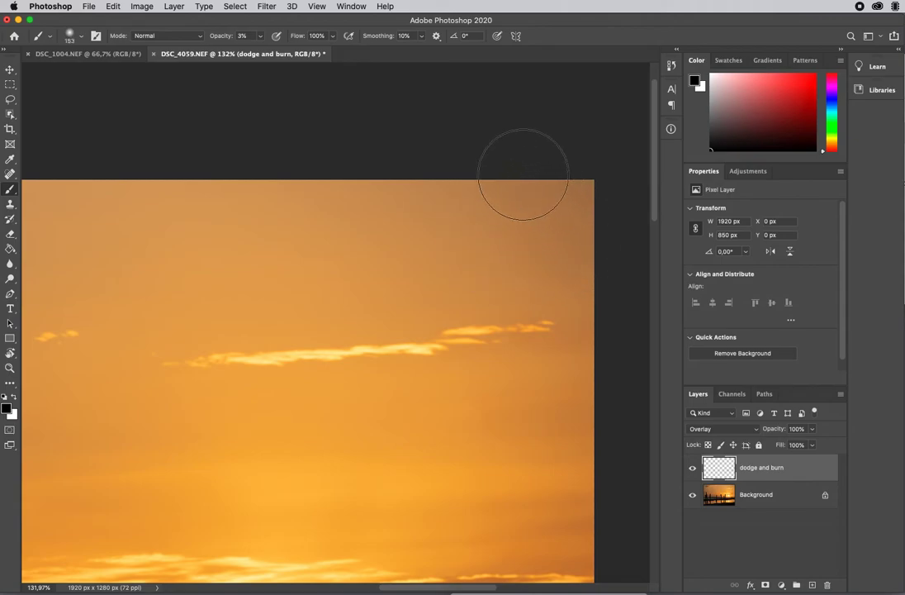
Step: Darken the photo's upper-left corner, left edge and lower edge with the 153 px black brush at 3% opacity
left_click_drag(335, 337, 477, 337)
left_click_drag(200, 372, 490, 339)
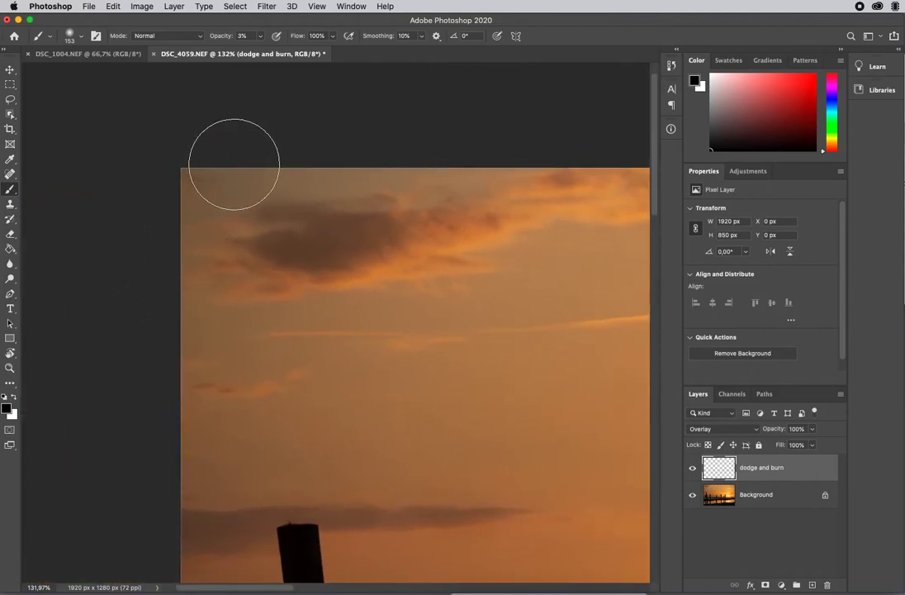
left_click_drag(201, 440, 249, 318)
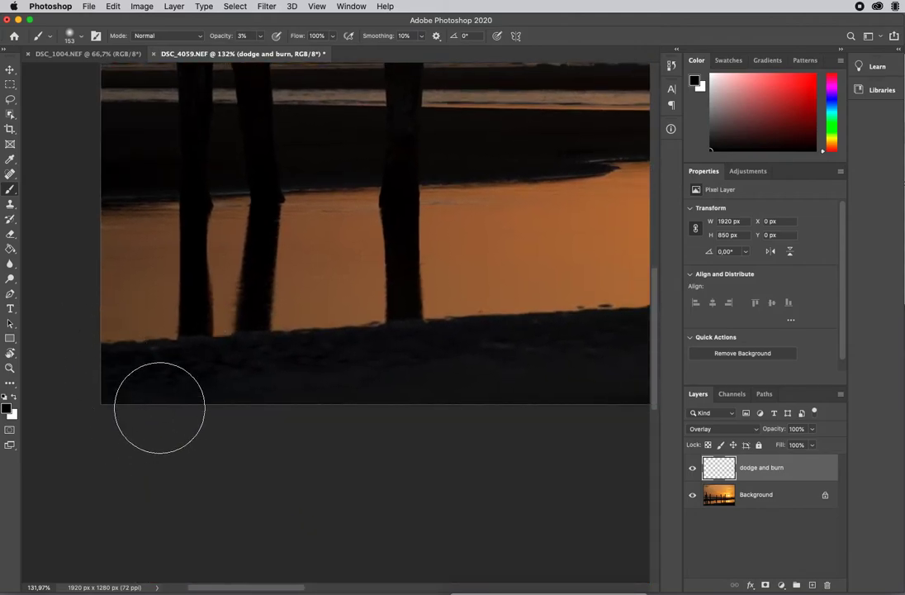
left_click_drag(379, 335, 87, 318)
left_click_drag(619, 266, 145, 348)
left_click_drag(628, 295, 178, 301)
mouse_move(460, 353)
left_mouse_down()
mouse_move(596, 325)
mouse_move(406, 375)
mouse_move(450, 356)
left_mouse_up()
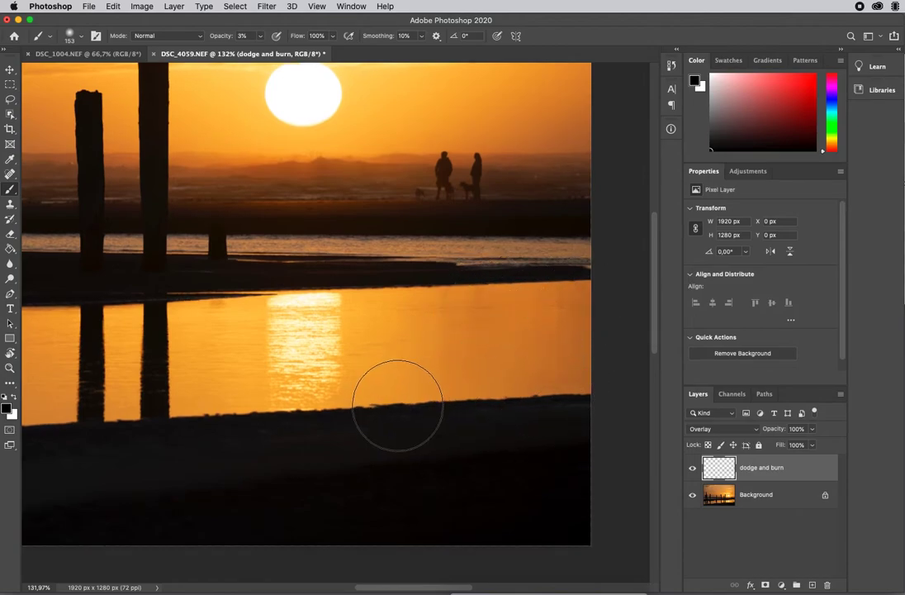
Step: Darken the near shoreline and the adjoining water from below the sun's reflection to the photo's left edge, using black at 3% opacity
left_click_drag(398, 404, 527, 372)
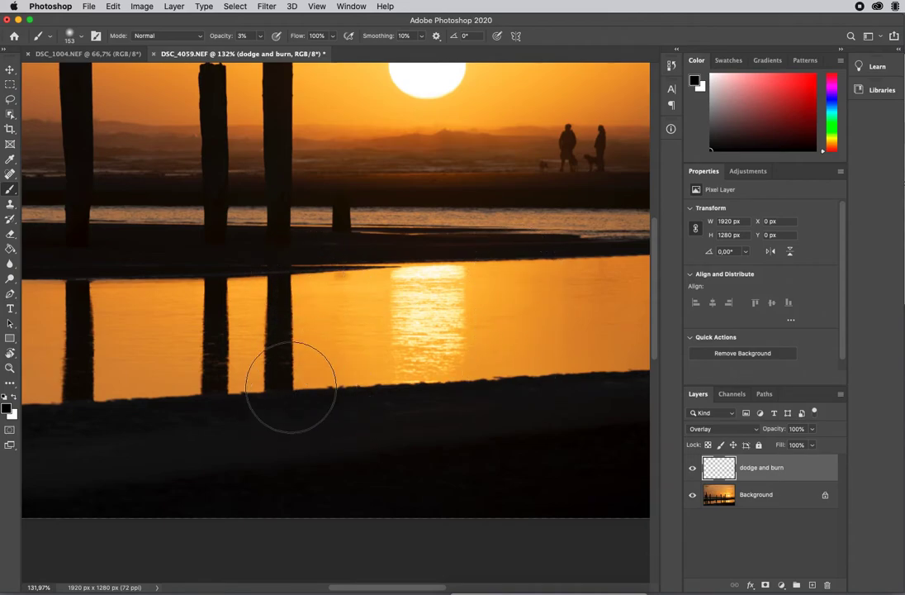
left_click_drag(145, 419, 330, 338)
left_click_drag(162, 364, 440, 340)
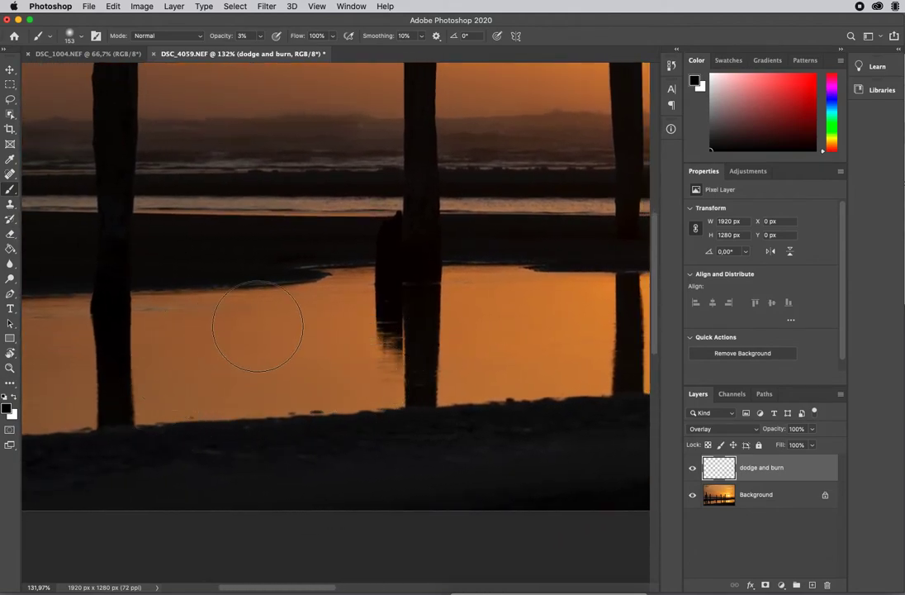
left_click_drag(210, 376, 512, 362)
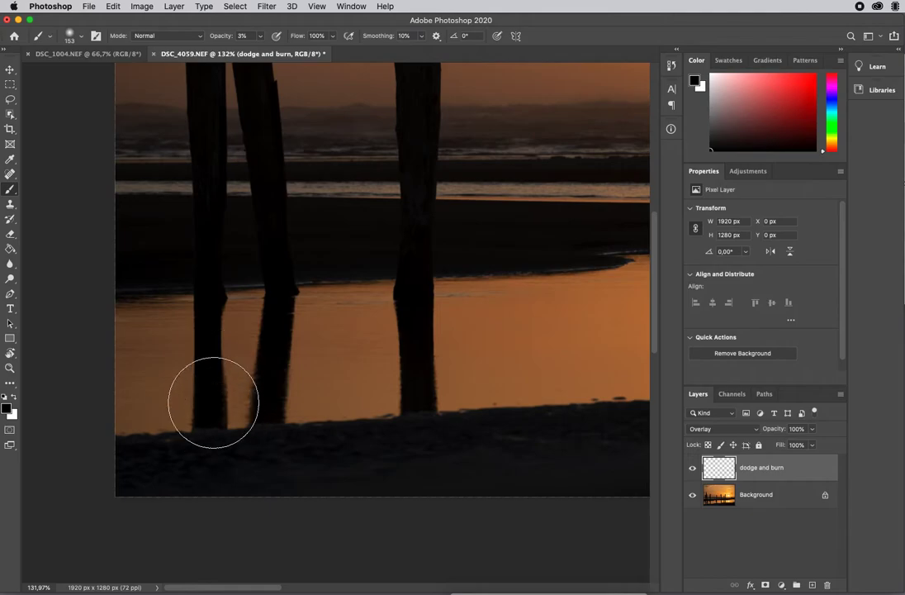
Step: Switch to white at 5% opacity, reduce the brush to 39 px, and lighten the narrow water channel from the photo's right edge to the posts
left_click_drag(441, 289, 308, 402)
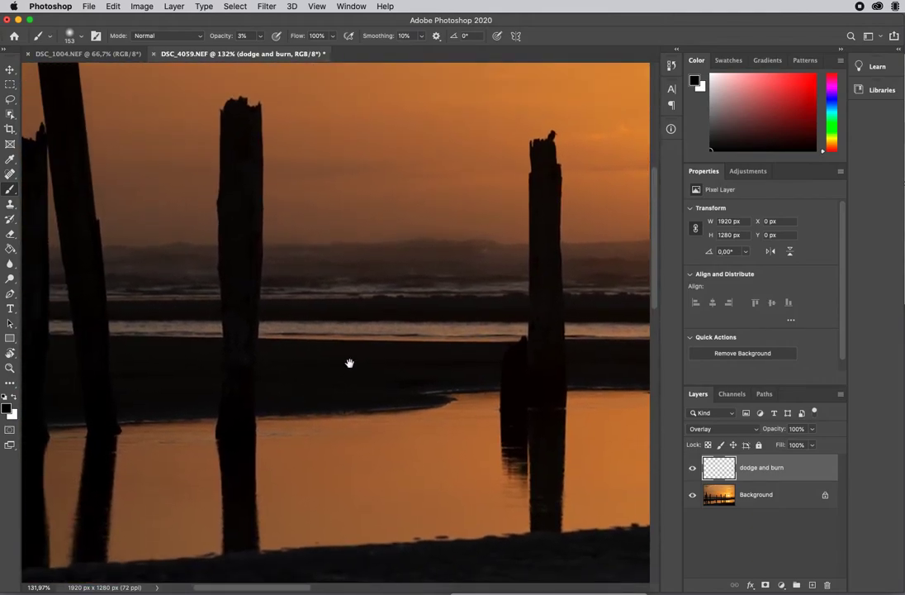
mouse_move(487, 323)
left_mouse_down()
mouse_move(250, 361)
mouse_move(277, 367)
left_mouse_up()
mouse_move(593, 347)
left_mouse_down()
mouse_move(390, 347)
mouse_move(311, 362)
left_mouse_up()
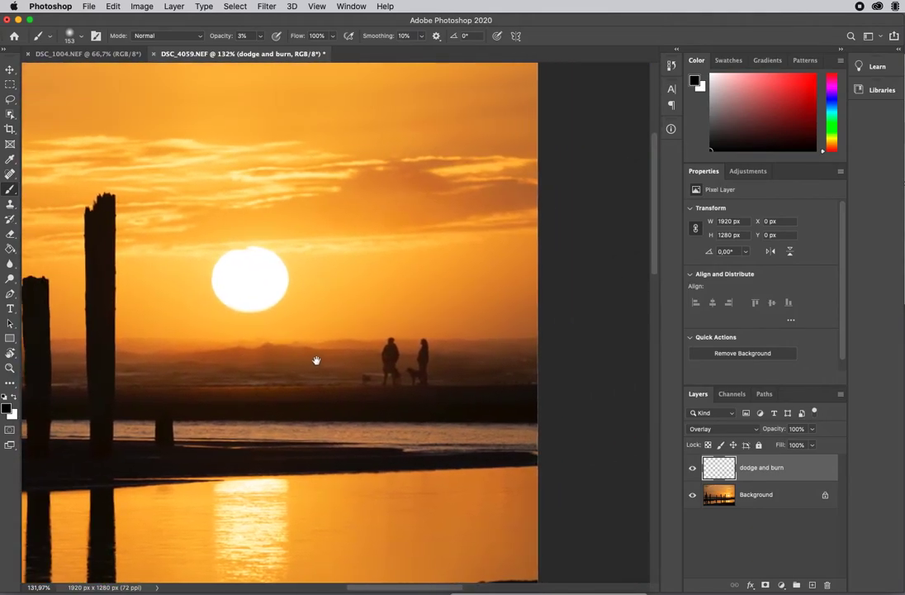
key("x")
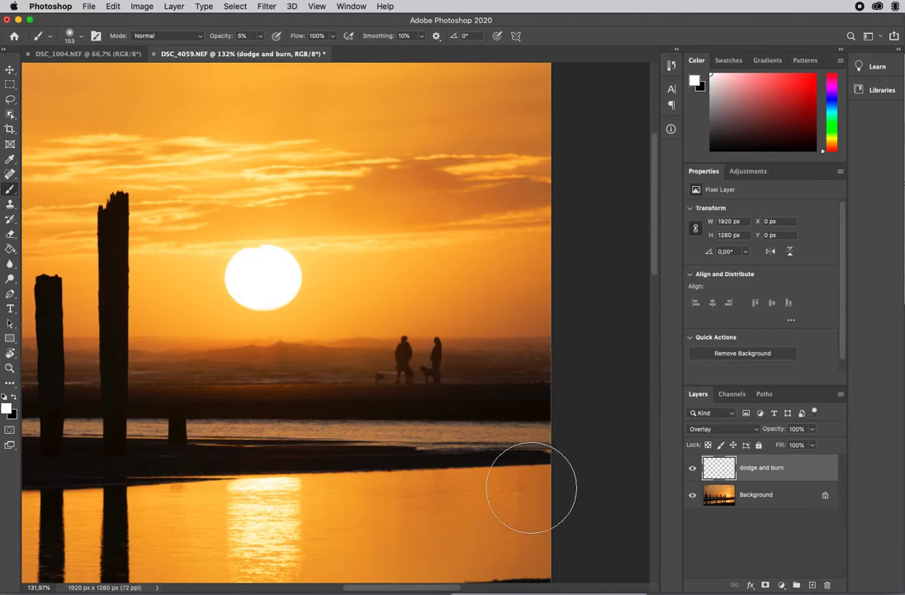
mouse_move(390, 458)
left_mouse_down()
mouse_move(411, 452)
mouse_move(404, 448)
mouse_move(390, 450)
mouse_move(515, 464)
mouse_move(487, 465)
left_mouse_up()
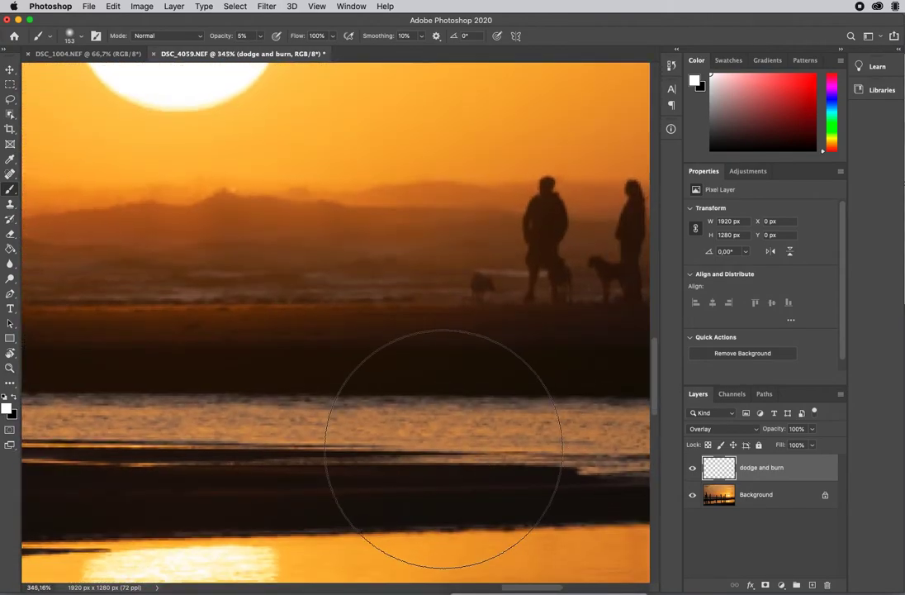
mouse_move(460, 421)
left_mouse_down()
mouse_move(318, 425)
mouse_move(330, 429)
left_mouse_up()
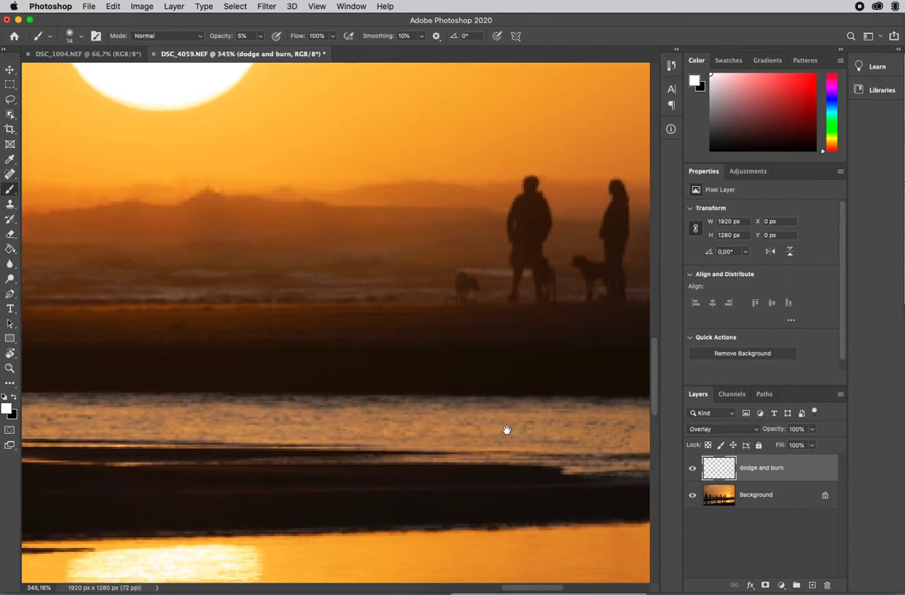
left_click_drag(525, 430, 405, 387)
left_click_drag(604, 394, 315, 421)
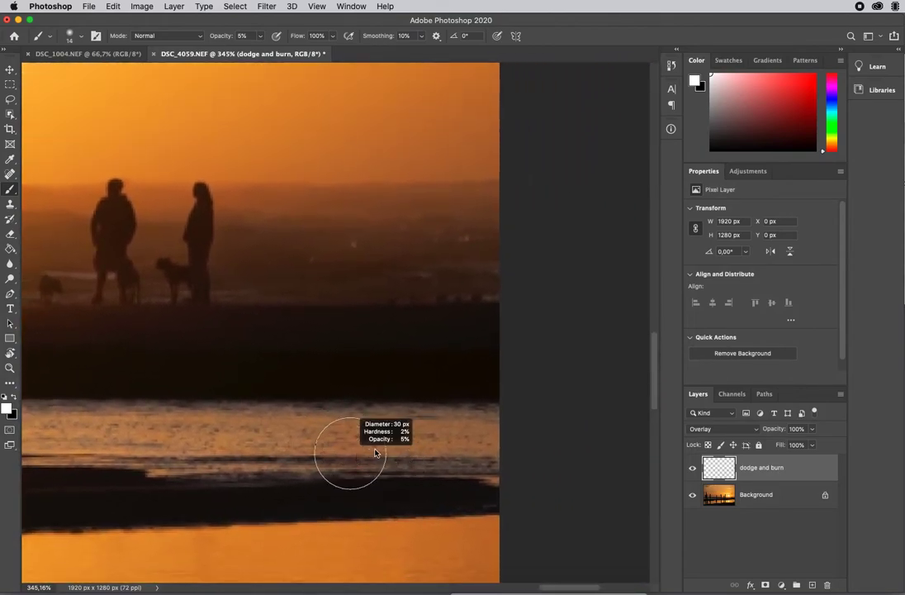
scroll(272, 440, "left", 15)
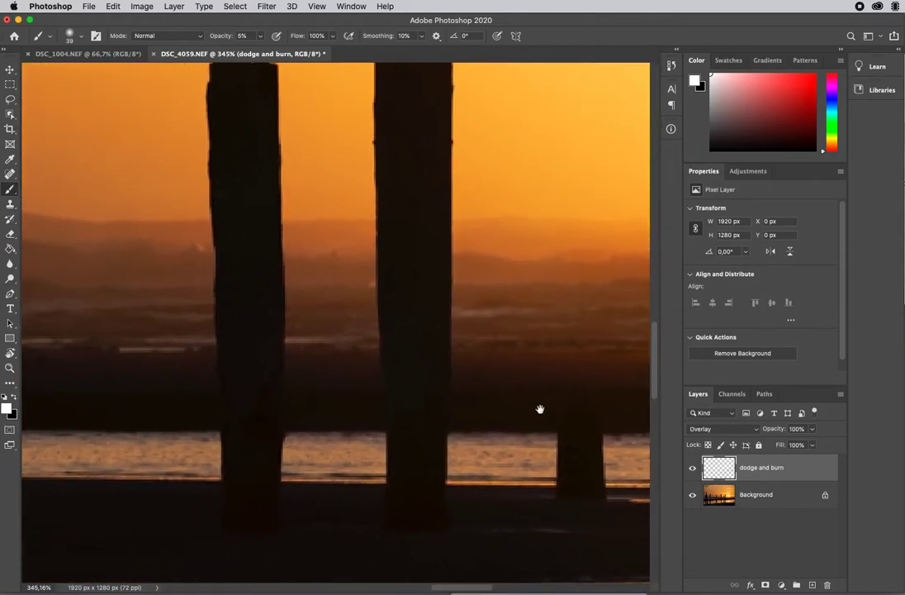
left_click_drag(540, 409, 547, 409)
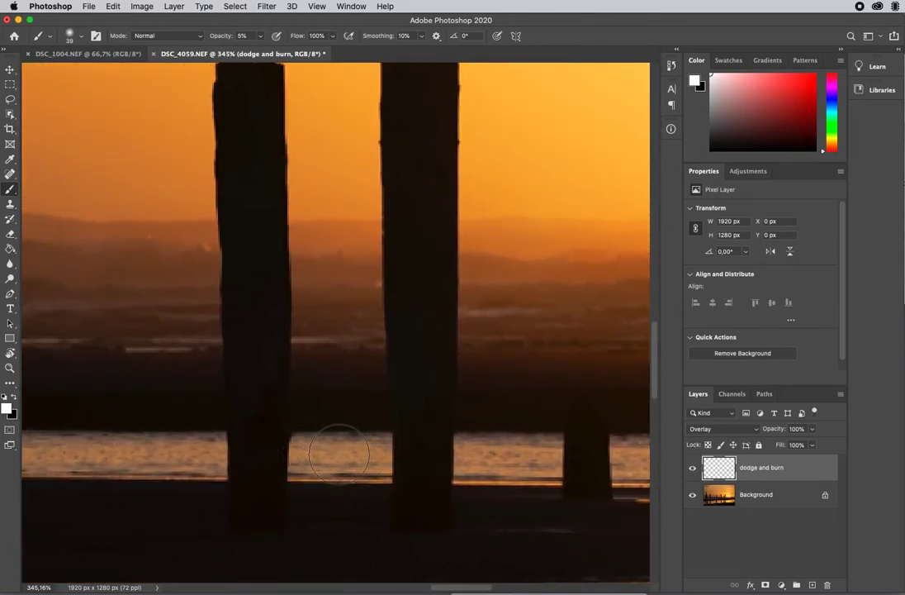
left_click_drag(319, 451, 583, 452)
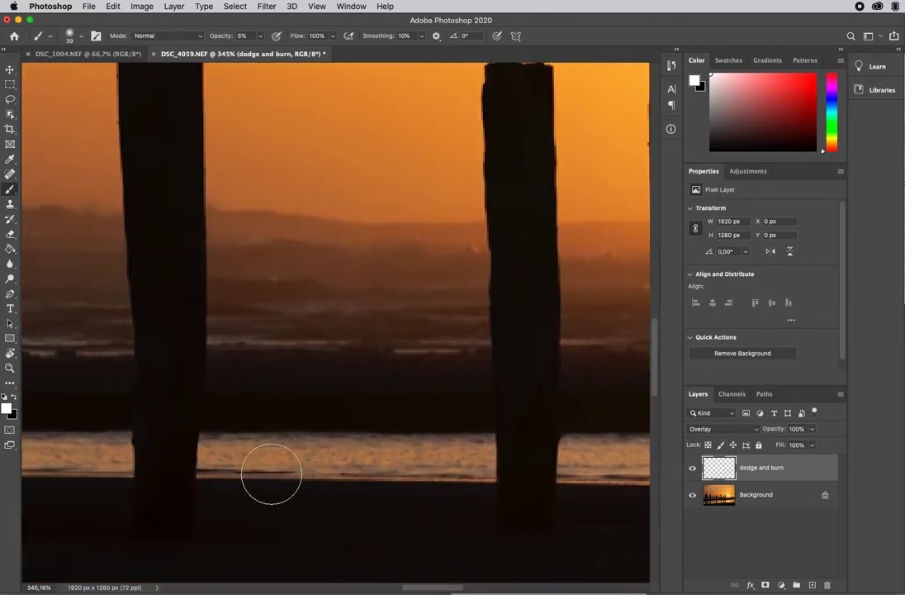
Step: Lighten the rest of the narrow water channel behind the posts to the photo's left edge with the 39 px white brush
left_click_drag(325, 443, 624, 425)
mouse_move(375, 442)
left_mouse_down()
mouse_move(605, 461)
mouse_move(612, 479)
left_mouse_up()
mouse_move(542, 475)
left_mouse_down()
mouse_move(302, 439)
mouse_move(430, 463)
left_mouse_up()
left_click_drag(97, 462, 375, 420)
left_click_drag(218, 439, 607, 444)
mouse_move(406, 432)
left_mouse_down()
mouse_move(635, 438)
mouse_move(682, 429)
left_mouse_up()
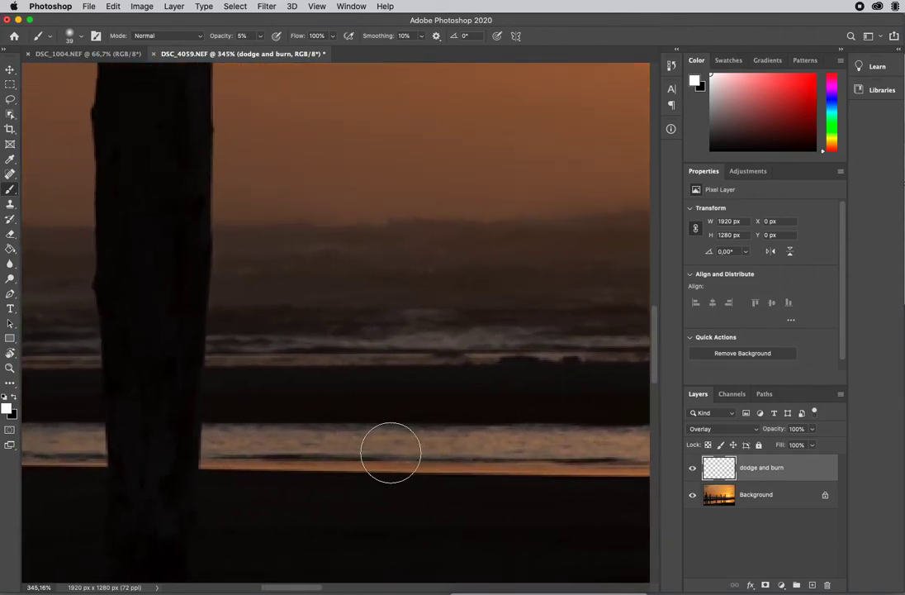
left_click_drag(341, 431, 625, 429)
mouse_move(145, 434)
left_mouse_down()
mouse_move(446, 430)
mouse_move(469, 439)
left_mouse_up()
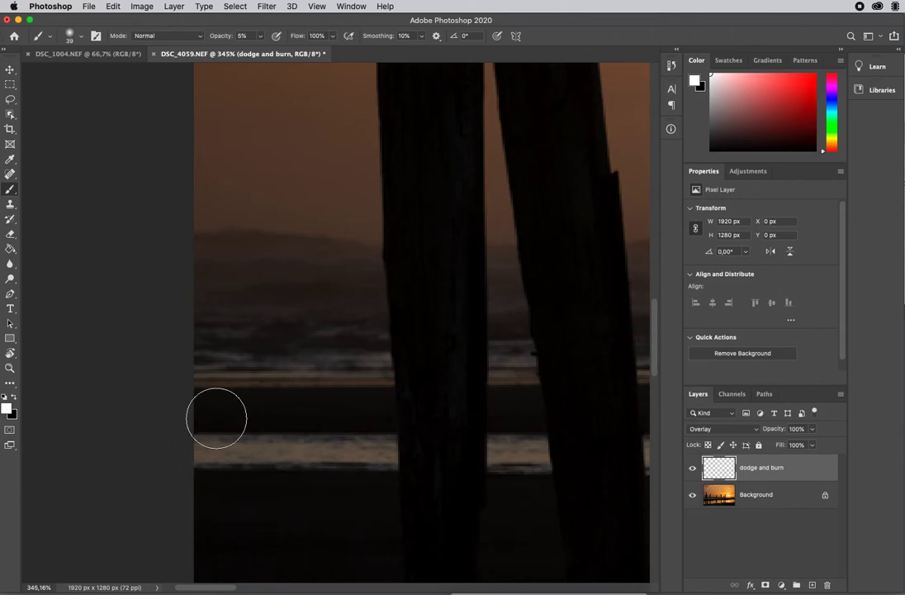
Step: Shrink the brush to 13 px, switch to black, and darken the gaps between the cloud streaks above the tall post beside the sun at 5% opacity
key("super+0")
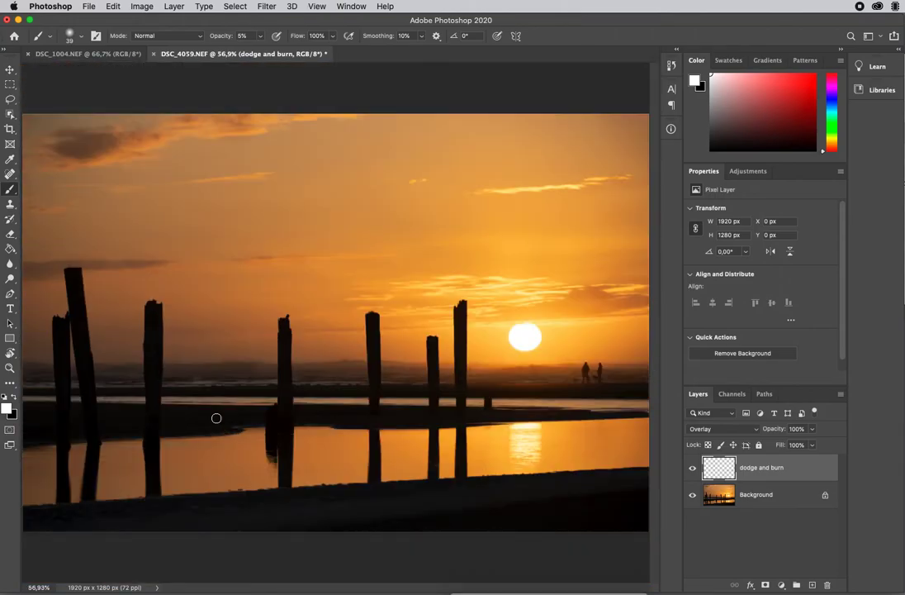
left_click_drag(475, 286, 545, 325)
mouse_move(570, 286)
left_mouse_down()
mouse_move(497, 326)
mouse_move(569, 279)
mouse_move(463, 320)
mouse_move(463, 341)
mouse_move(480, 312)
mouse_move(450, 321)
mouse_move(465, 324)
left_mouse_up()
key("x")
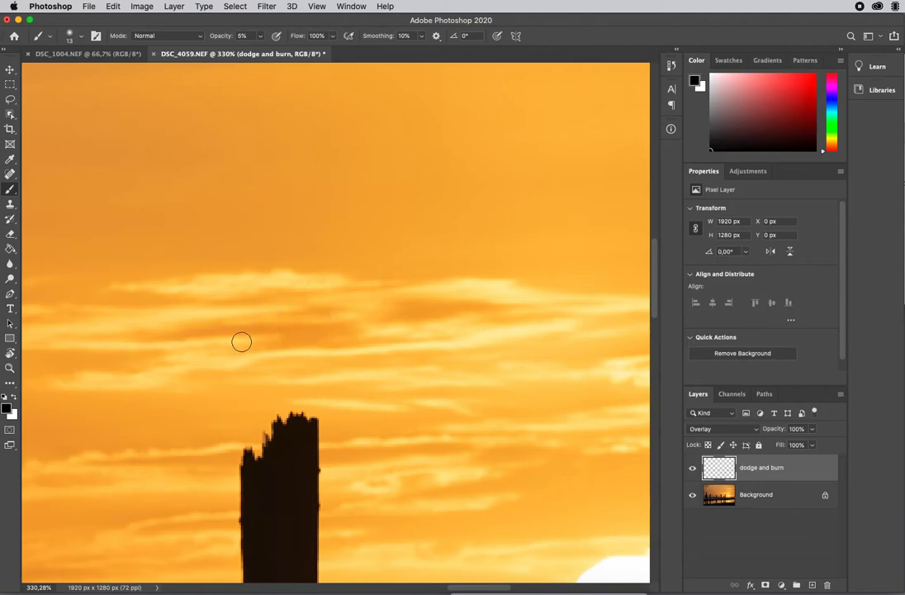
left_click_drag(199, 338, 297, 338)
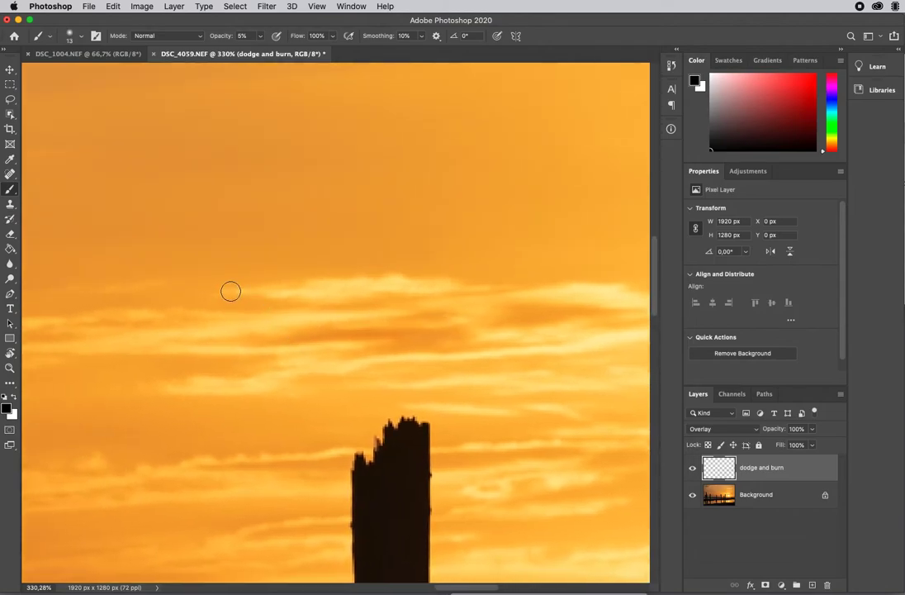
left_click_drag(241, 344, 165, 256)
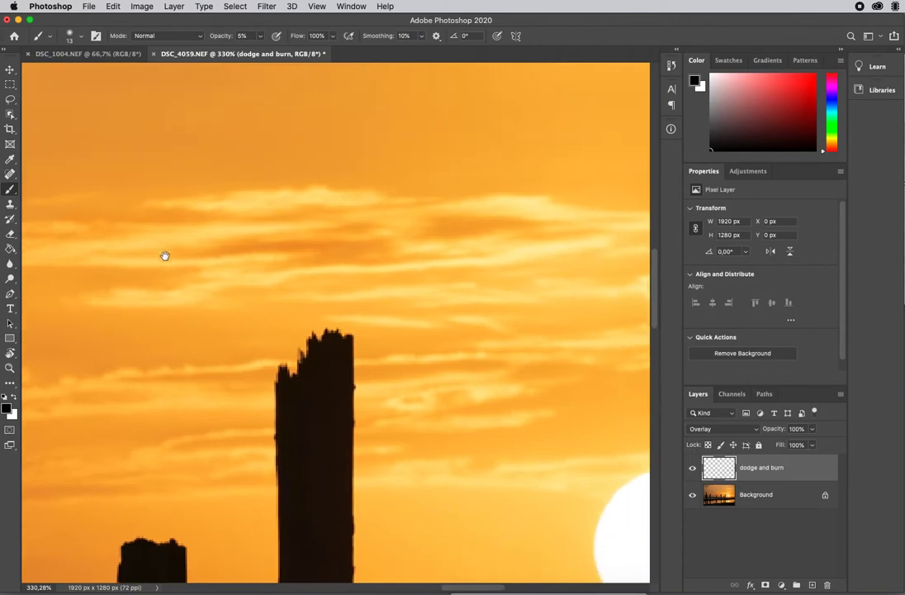
left_click_drag(468, 312, 352, 335)
mouse_move(373, 287)
left_mouse_down()
mouse_move(455, 293)
mouse_move(542, 281)
left_mouse_up()
mouse_move(240, 309)
left_mouse_down()
mouse_move(422, 327)
mouse_move(481, 347)
left_mouse_up()
Step: Switch to white and lighten the bright cloud streaks around the post tops beside the sun with the 13 px brush at 5% opacity
key("x")
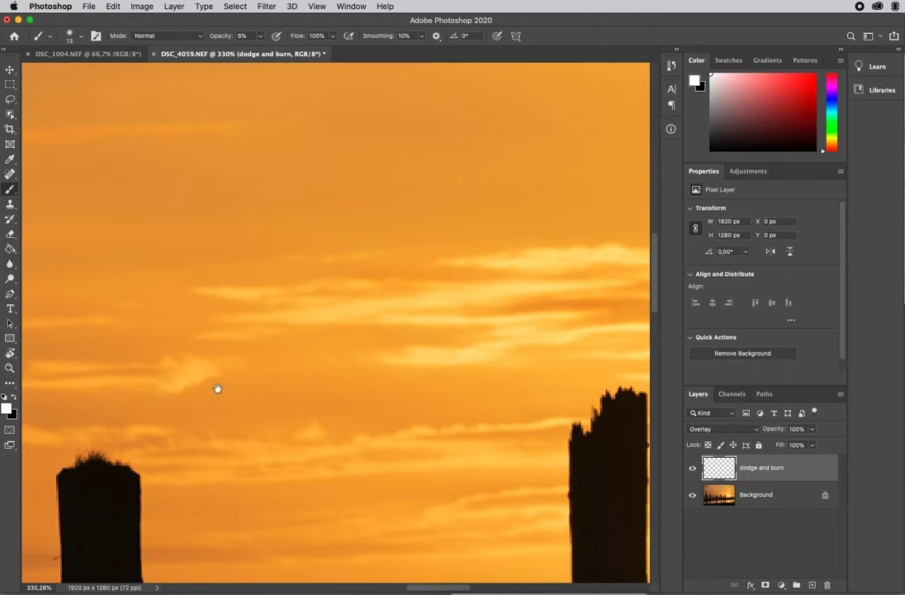
left_click_drag(218, 388, 323, 379)
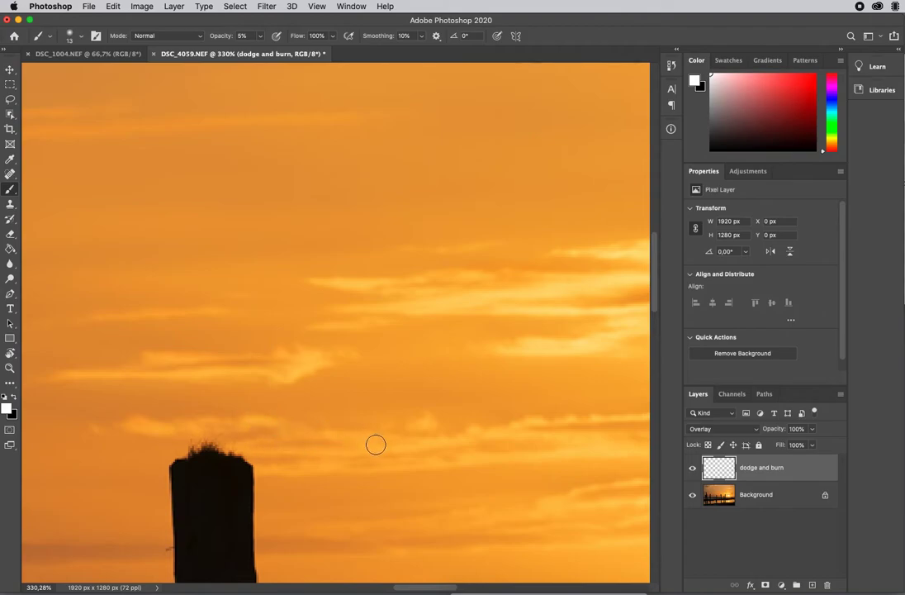
mouse_move(584, 436)
left_mouse_down()
mouse_move(444, 408)
mouse_move(365, 376)
left_mouse_up()
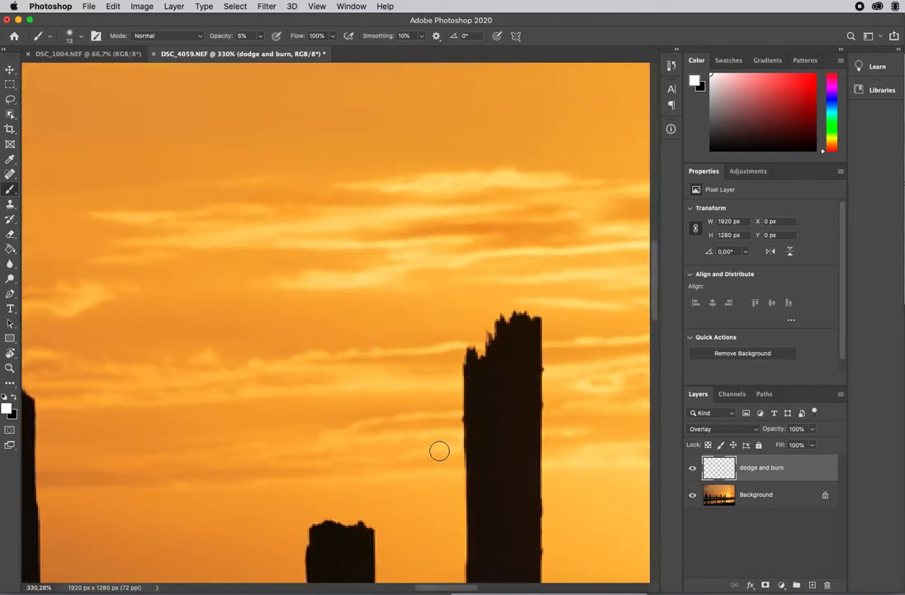
scroll(348, 424, "right", 10)
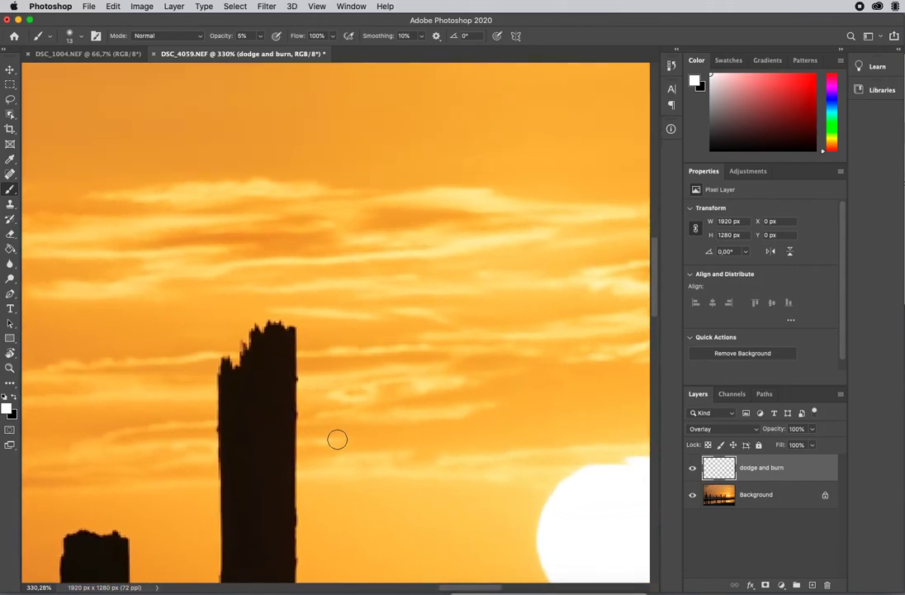
scroll(476, 317, "right", 4)
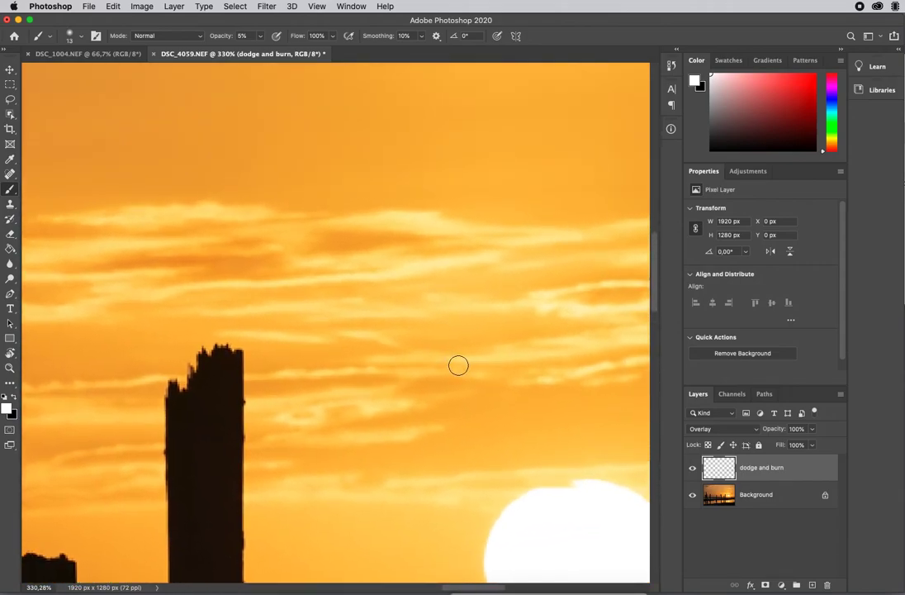
Step: Lighten the bright cloud streaks from above the sun to the photo's right edge with the 13 px white brush at 5% opacity
scroll(536, 340, "right", 8)
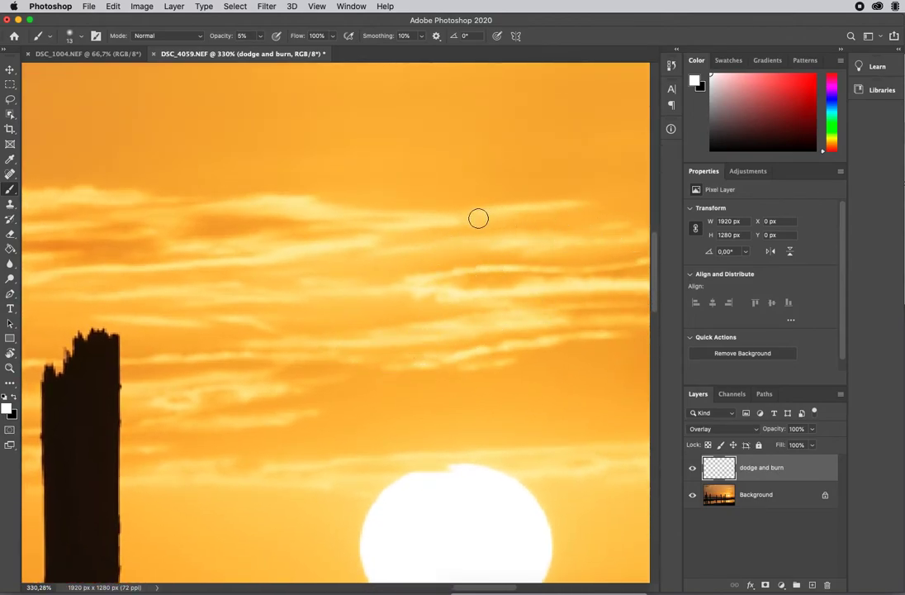
scroll(478, 218, "right", 9)
scroll(564, 244, "right", 8)
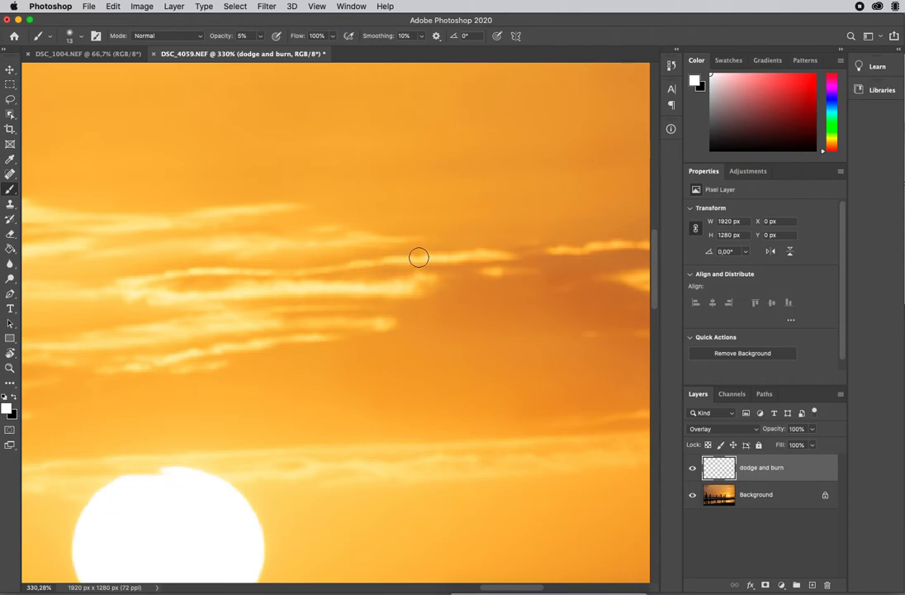
left_click_drag(592, 249, 399, 277)
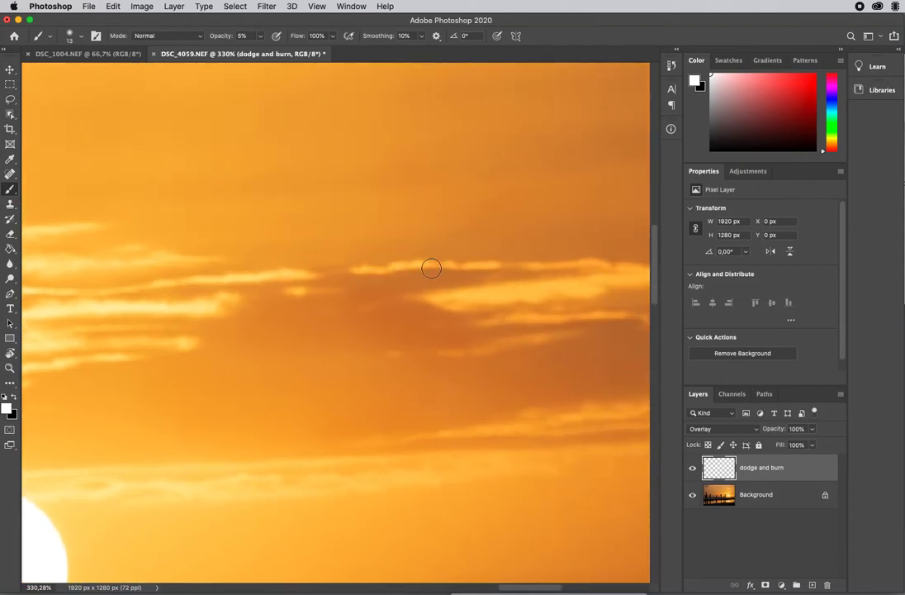
left_click_drag(544, 304, 471, 308)
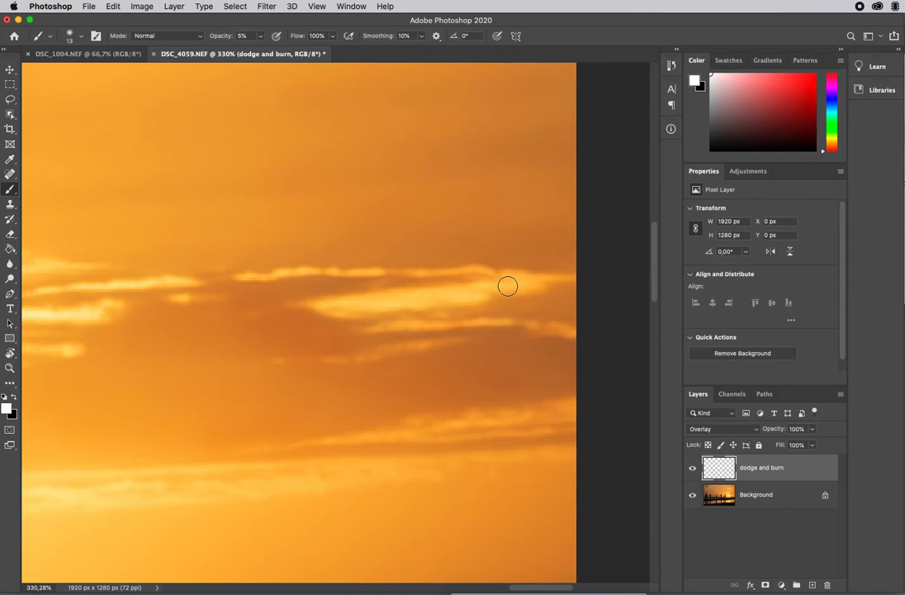
Step: Toggle the dodge and burn layer off and on to compare the whole sunset photo before and after
key("super+0")
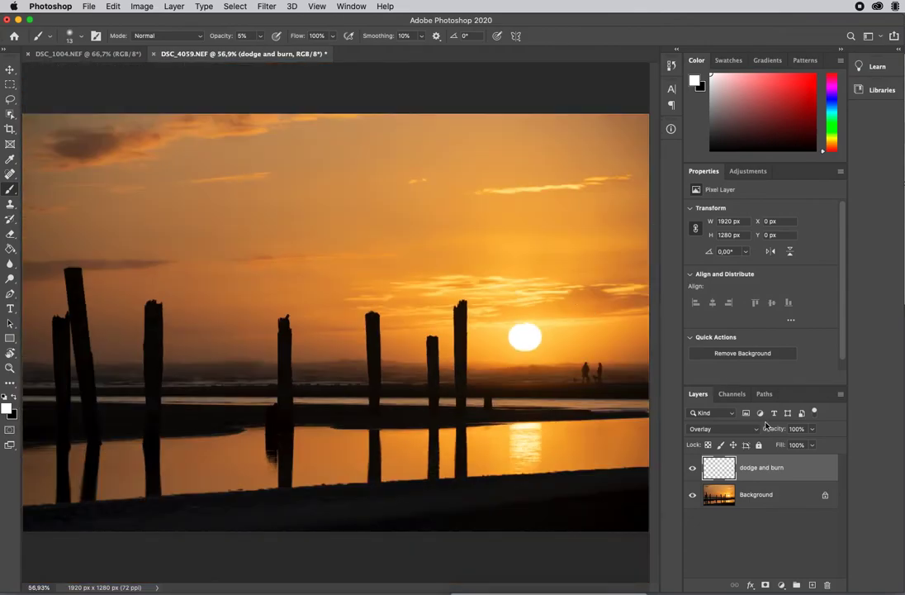
left_click(693, 468)
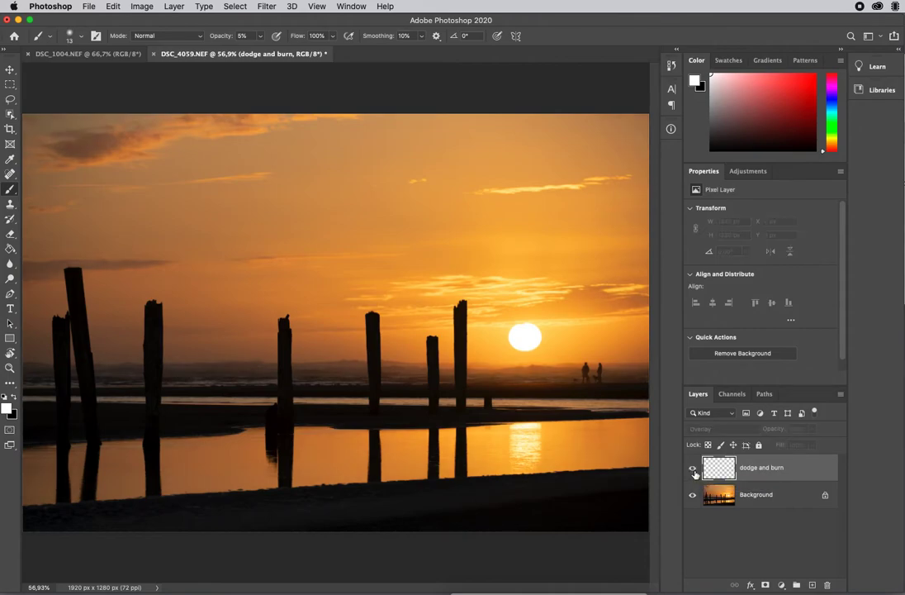
left_click(693, 468)
left_click(693, 469)
left_click(693, 468)
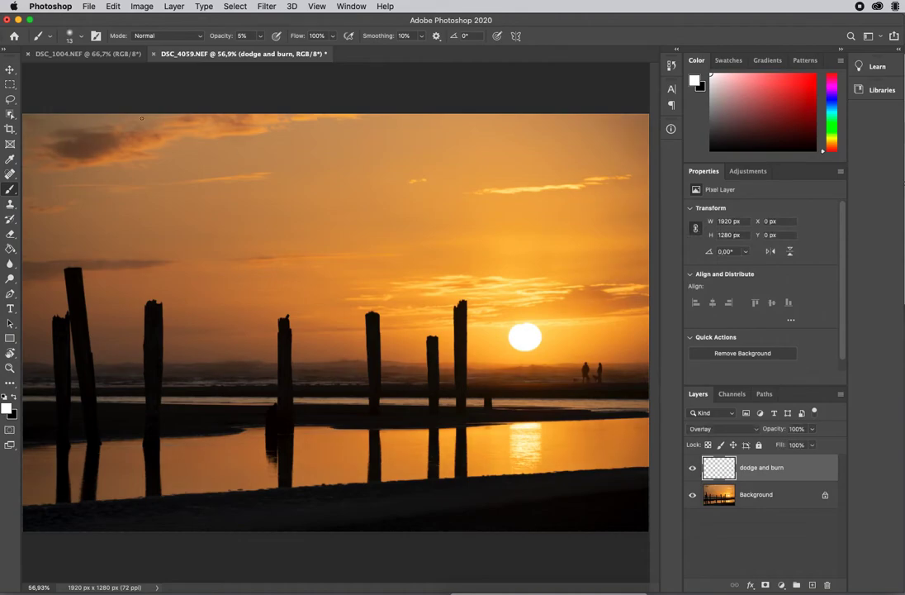
left_click(693, 469)
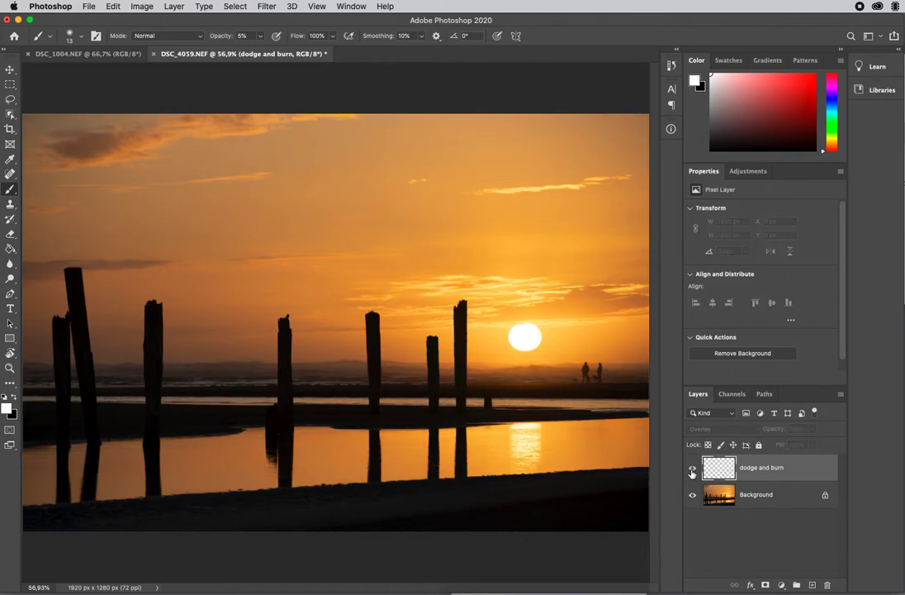
left_click(693, 468)
left_click(692, 468)
left_click(693, 468)
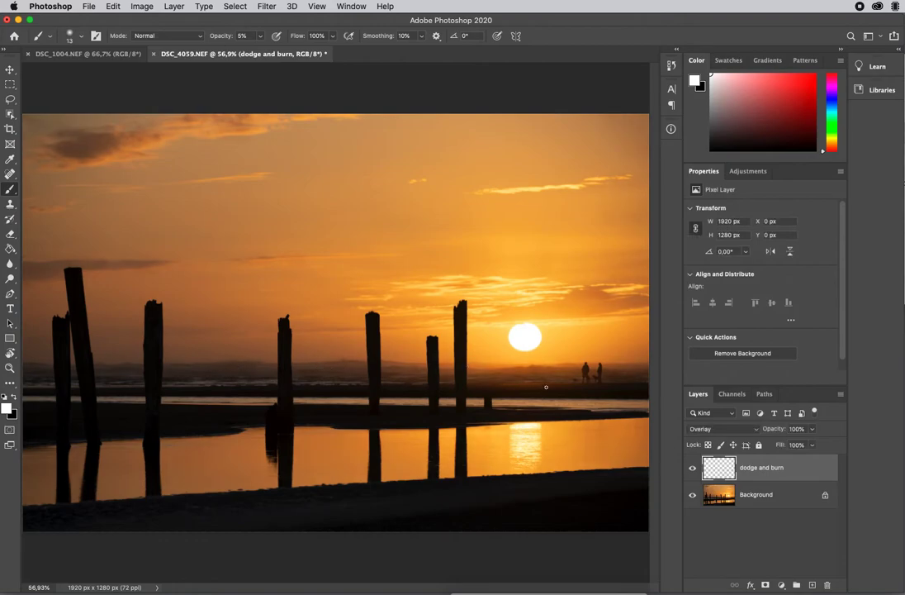
left_click(695, 474)
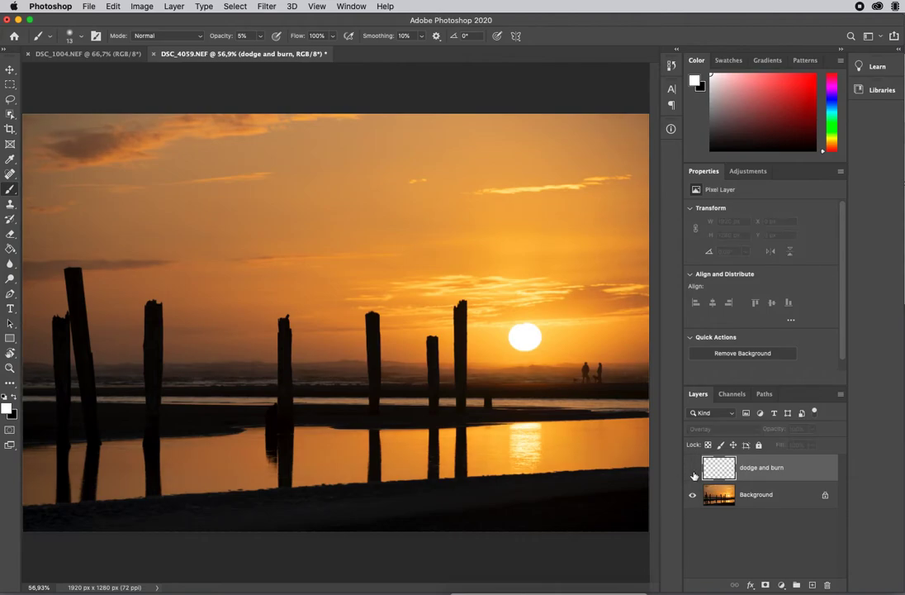
left_click(694, 474)
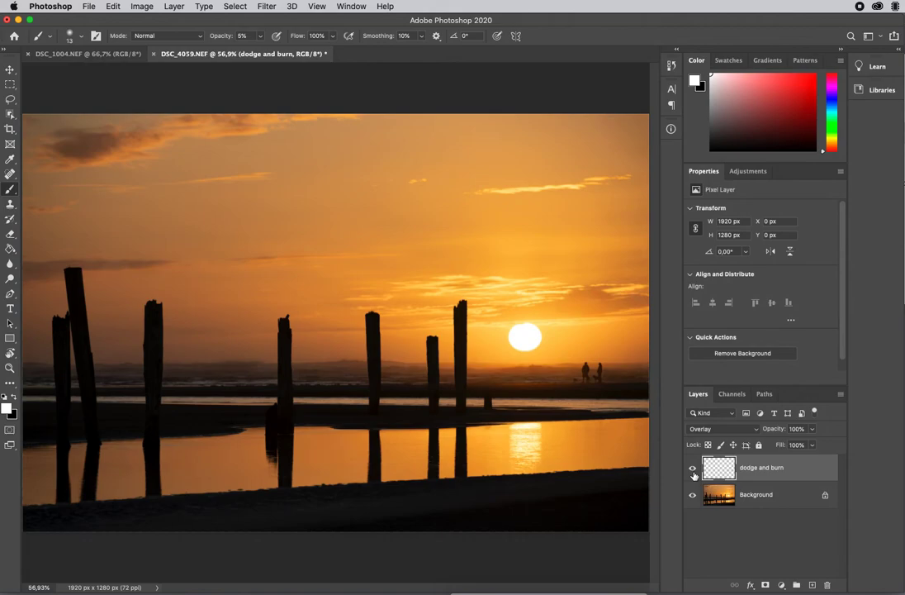
left_click(693, 475)
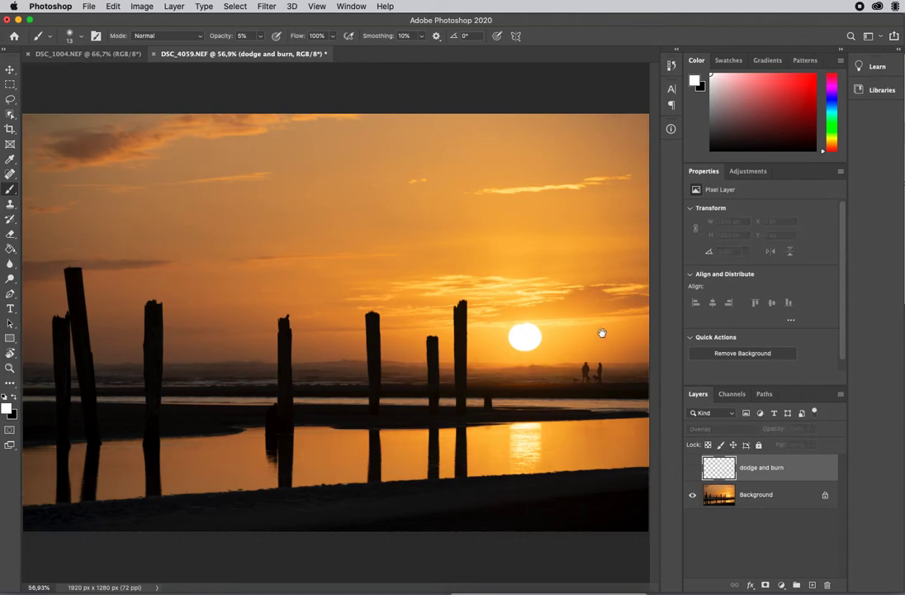
Step: Compare the clouds and post tops beside the sun up close with the dodge and burn layer shown and hidden
left_click_drag(488, 290, 545, 328)
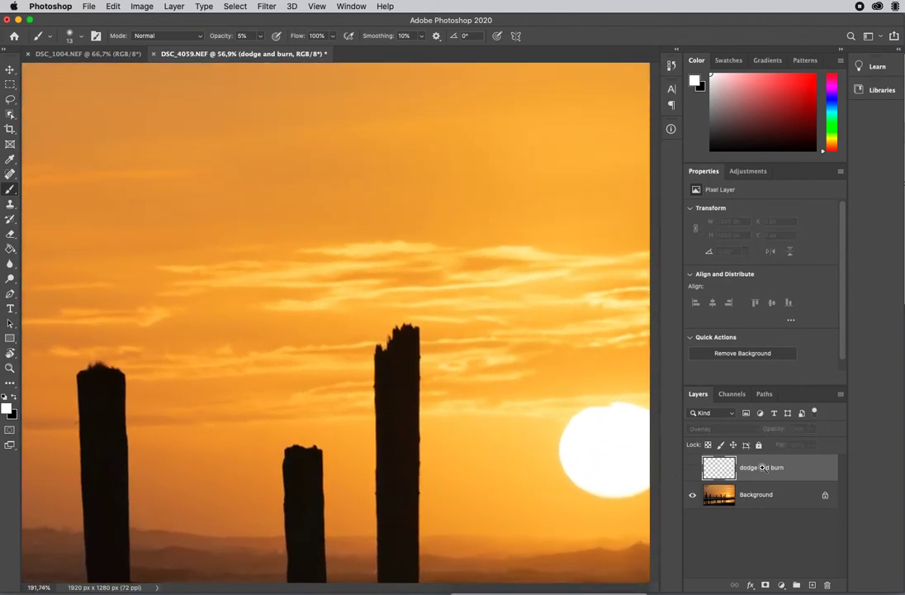
left_click(694, 469)
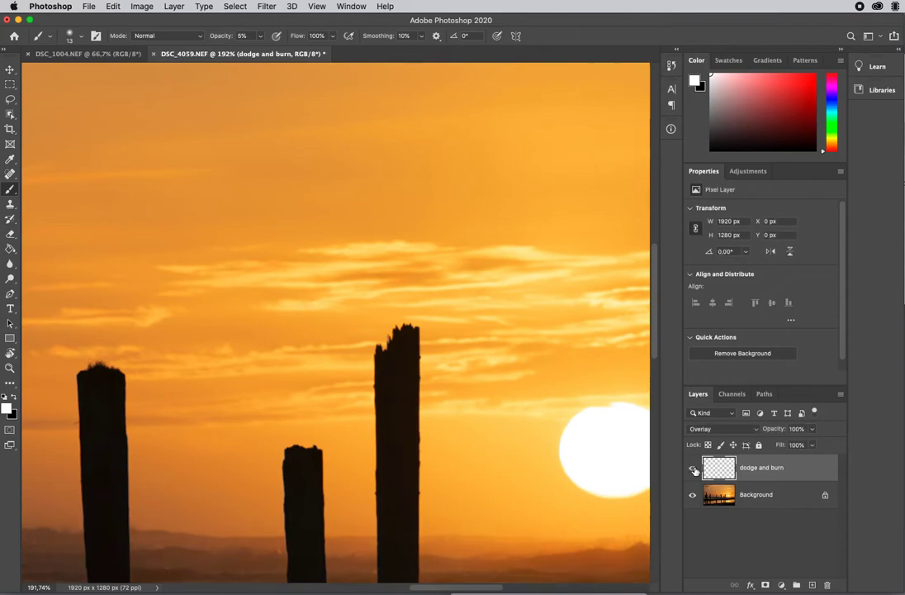
left_click(695, 470)
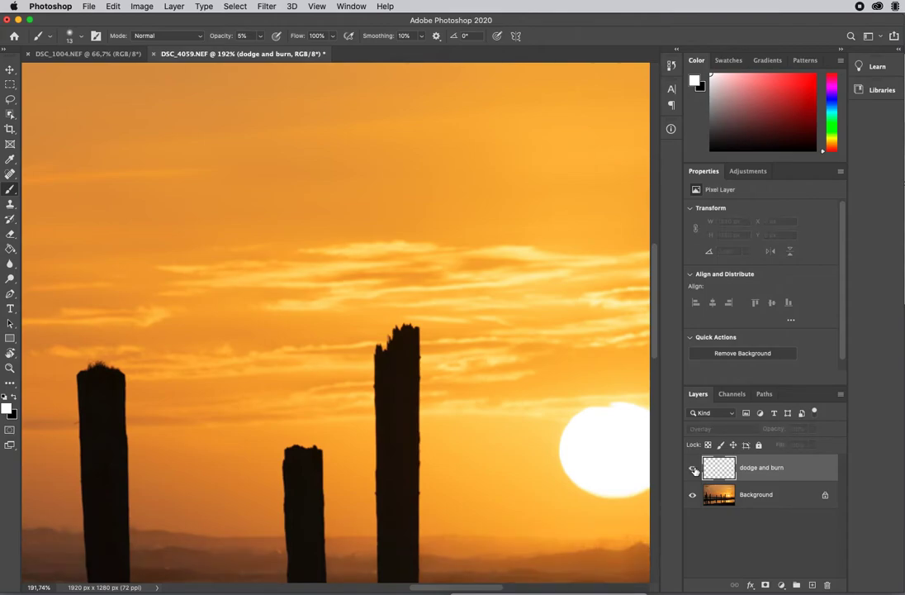
left_click(694, 470)
left_click(694, 469)
Step: Compare the water channel and post reflections up close with and without the dodge and burn layer, leaving the layer shown
left_click_drag(525, 469, 495, 191)
left_click_drag(478, 237, 474, 258)
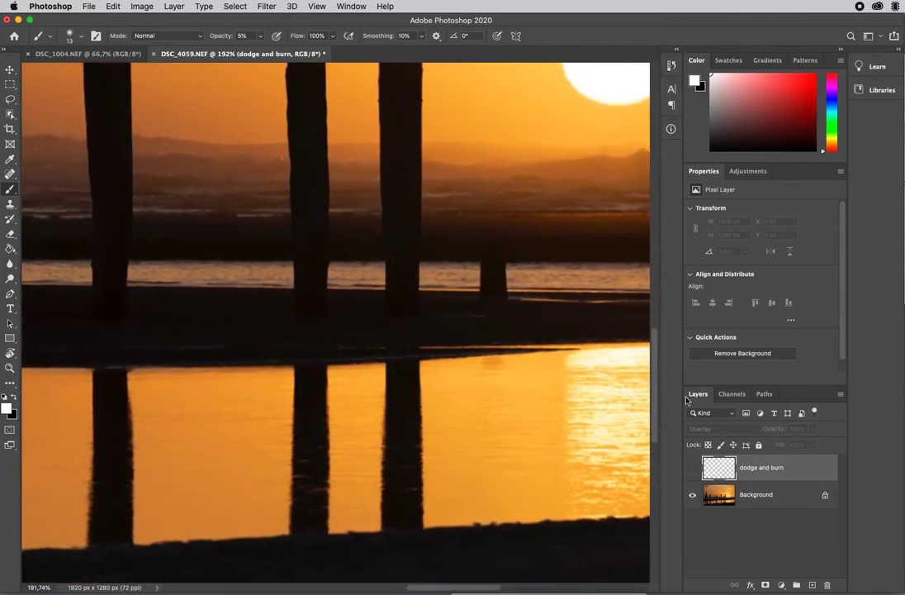
left_click(694, 469)
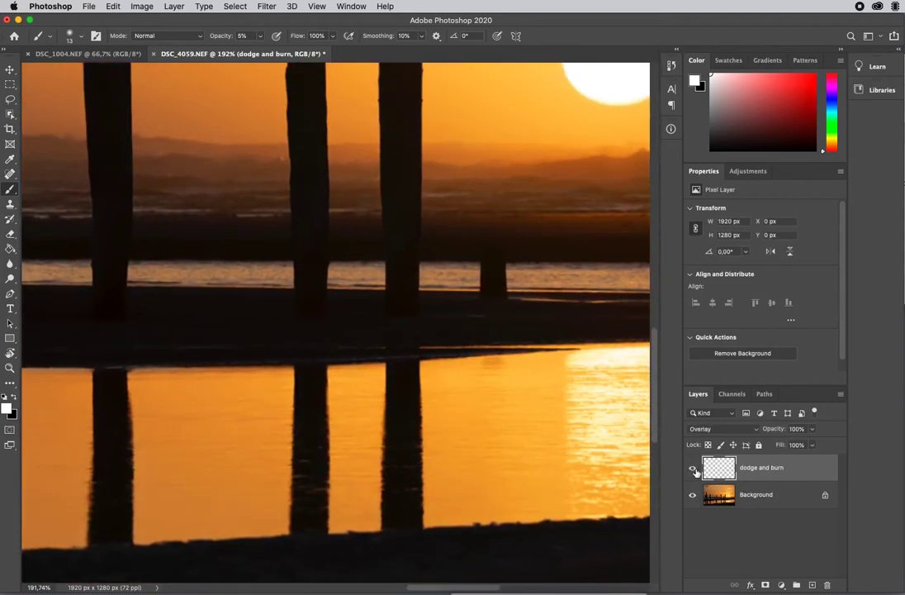
left_click(693, 470)
left_click(693, 469)
left_click(694, 469)
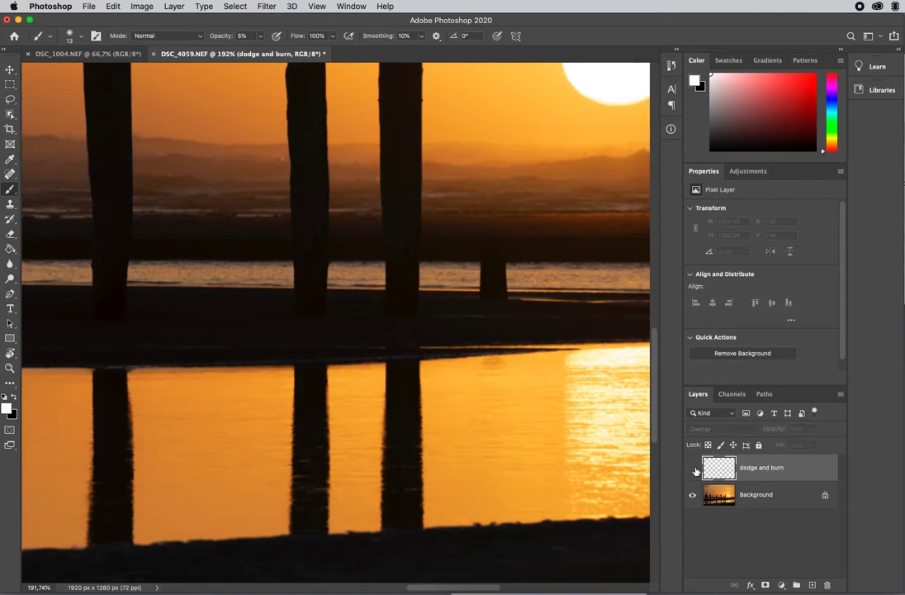
left_click(694, 469)
key("super+0")
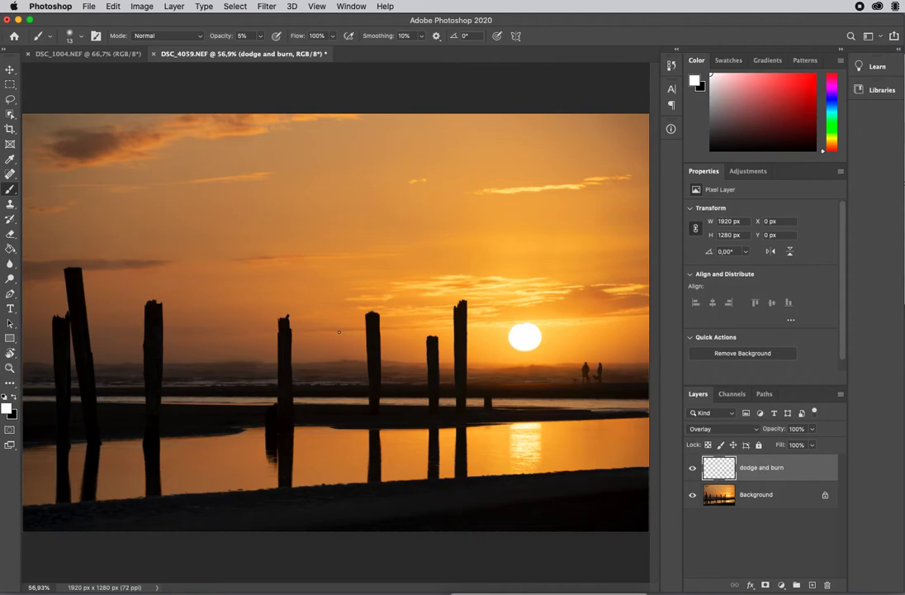
Step: In the DSC_1004.NEF dog photo, add a new empty layer and set its blend mode to Soft Light
left_click(94, 54)
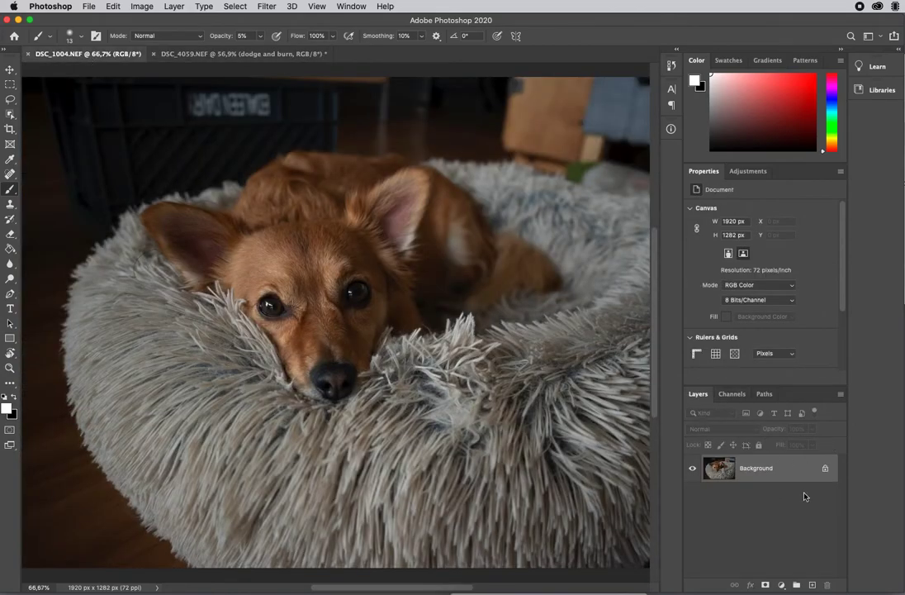
left_click(811, 585)
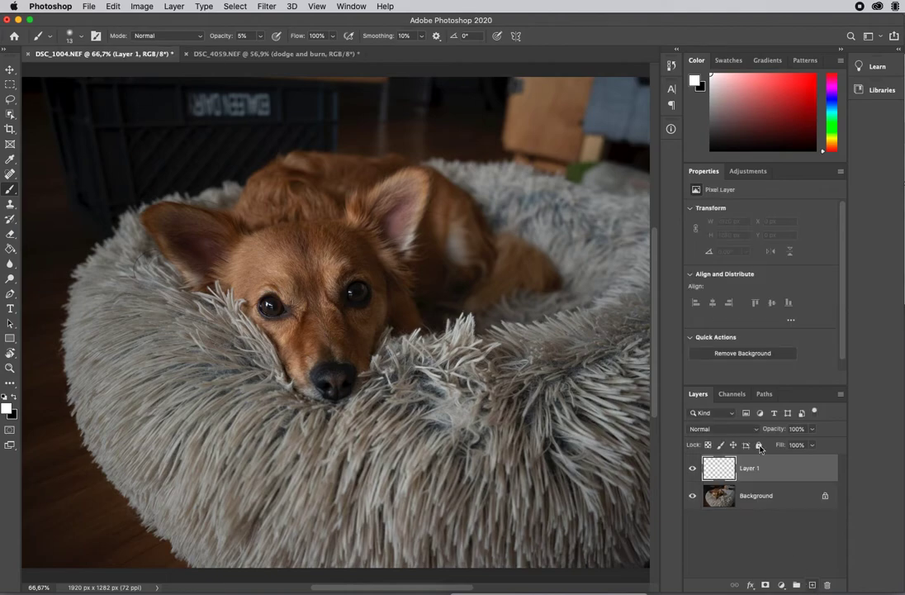
left_click(718, 429)
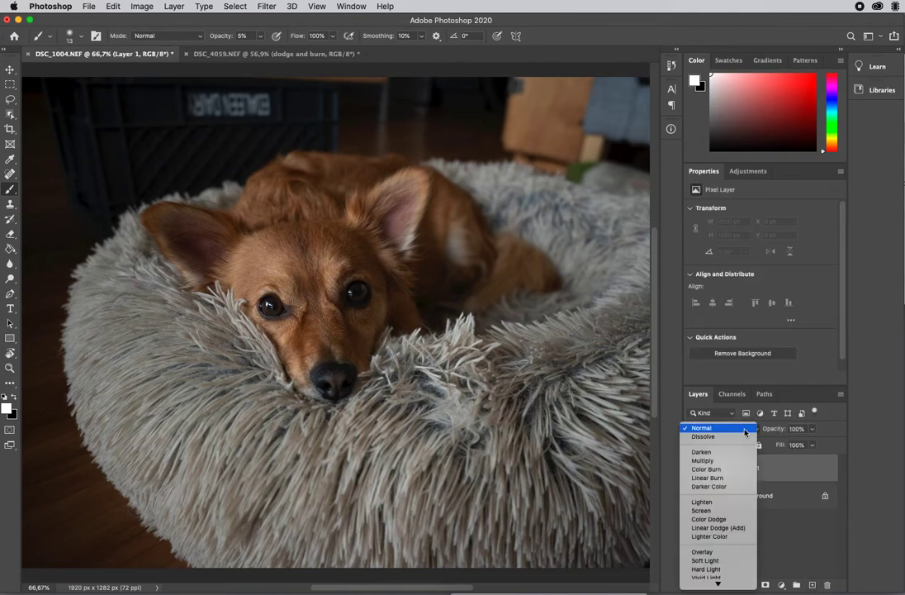
left_click(705, 560)
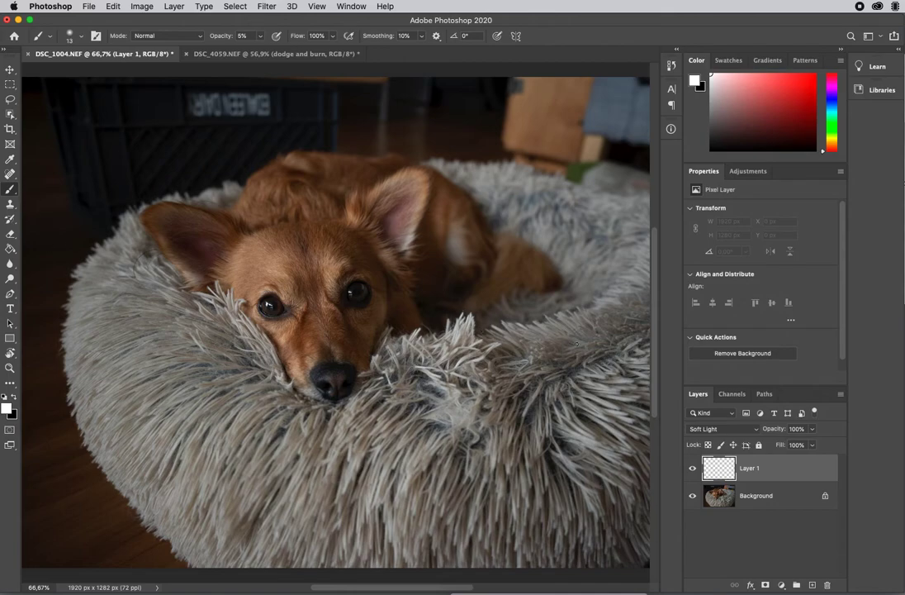
Step: Enlarge the brush to 292 px, brush white over the bed's lower-left fur, and darken its front-left side with black at 5% opacity
left_click_drag(209, 396, 263, 397)
left_click_drag(183, 502, 180, 436)
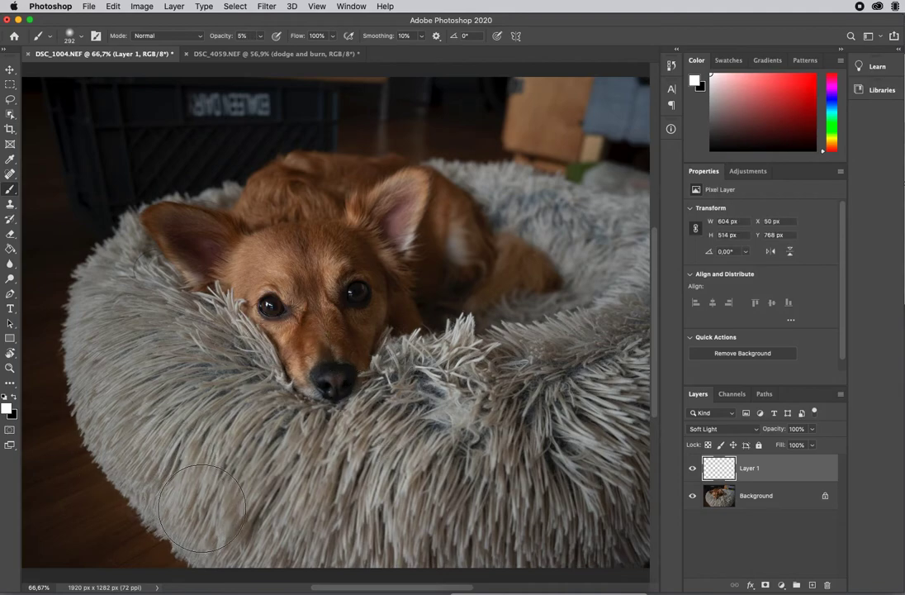
key("x")
mouse_move(214, 514)
left_mouse_down()
mouse_move(80, 448)
mouse_move(239, 371)
mouse_move(311, 393)
left_mouse_up()
mouse_move(174, 293)
left_mouse_down()
mouse_move(395, 443)
mouse_move(406, 426)
left_mouse_up()
mouse_move(252, 299)
left_mouse_down()
mouse_move(209, 289)
mouse_move(333, 374)
left_mouse_up()
mouse_move(316, 443)
left_mouse_down()
mouse_move(236, 359)
mouse_move(270, 349)
mouse_move(199, 211)
mouse_move(334, 313)
left_mouse_up()
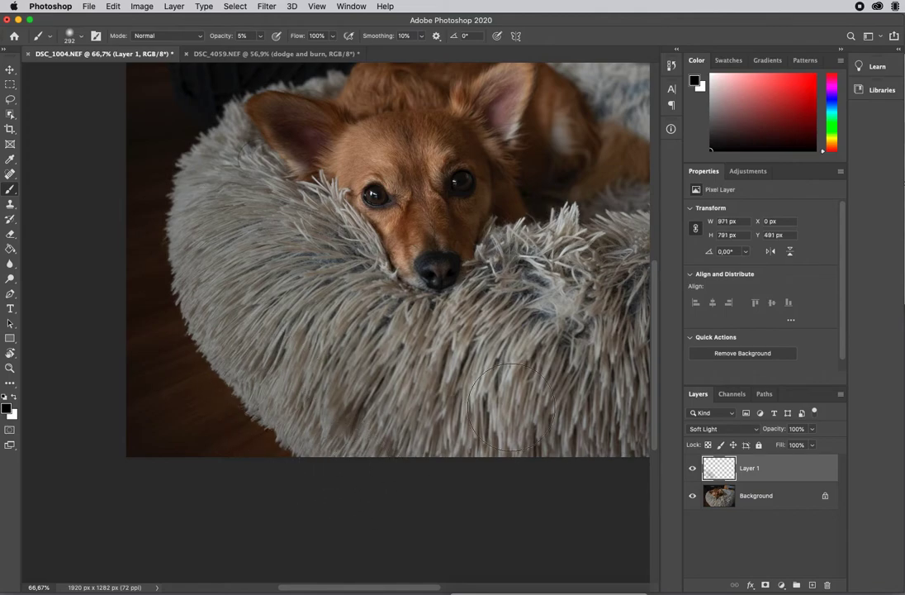
mouse_move(347, 383)
left_mouse_down()
mouse_move(194, 228)
mouse_move(202, 294)
mouse_move(467, 433)
mouse_move(620, 373)
left_mouse_up()
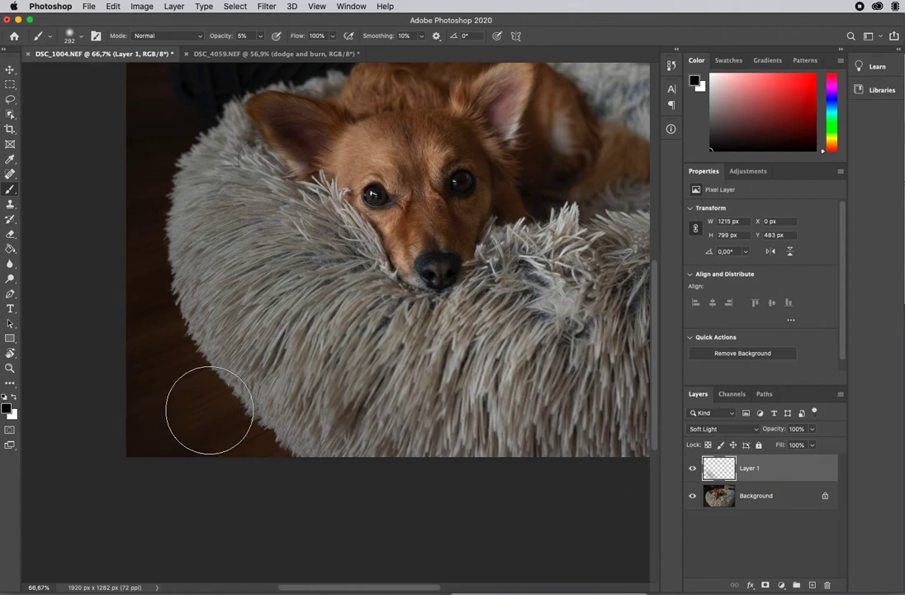
Step: Toggle Layer 1's visibility to compare the front-left part of the dog bed before and after darkening
left_click(693, 469)
left_click(694, 468)
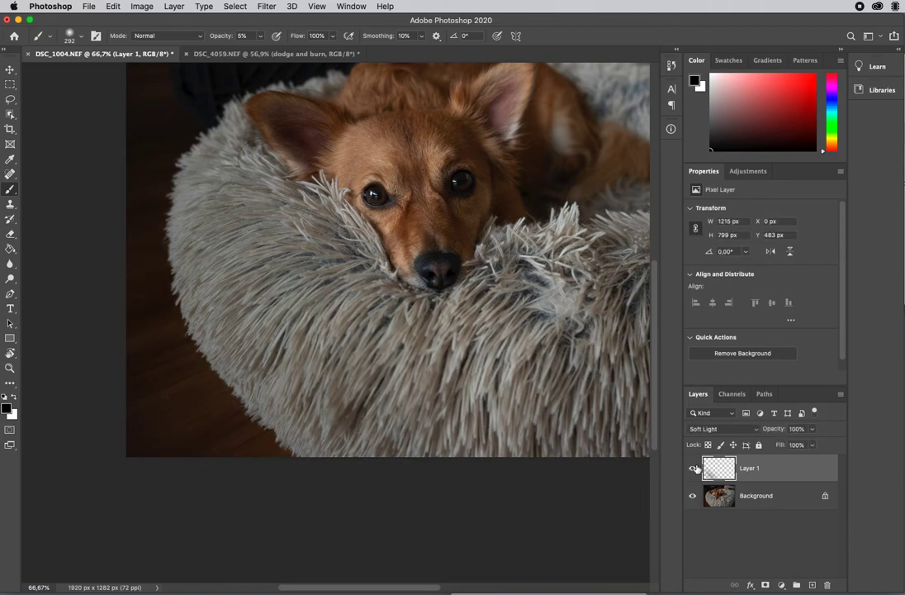
left_click(694, 467)
left_click(694, 467)
left_click(694, 467)
left_click(694, 468)
Step: Darken the front-right side of the dog bed and the photo's right edge up to the top with the 292 px black brush
left_click_drag(535, 380, 385, 406)
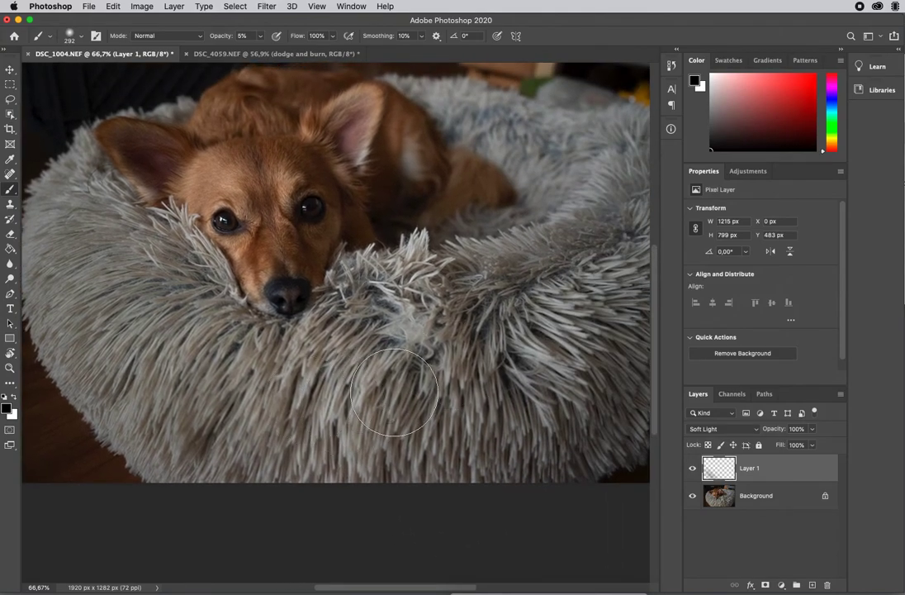
mouse_move(515, 410)
left_mouse_down()
mouse_move(381, 341)
mouse_move(390, 348)
left_mouse_up()
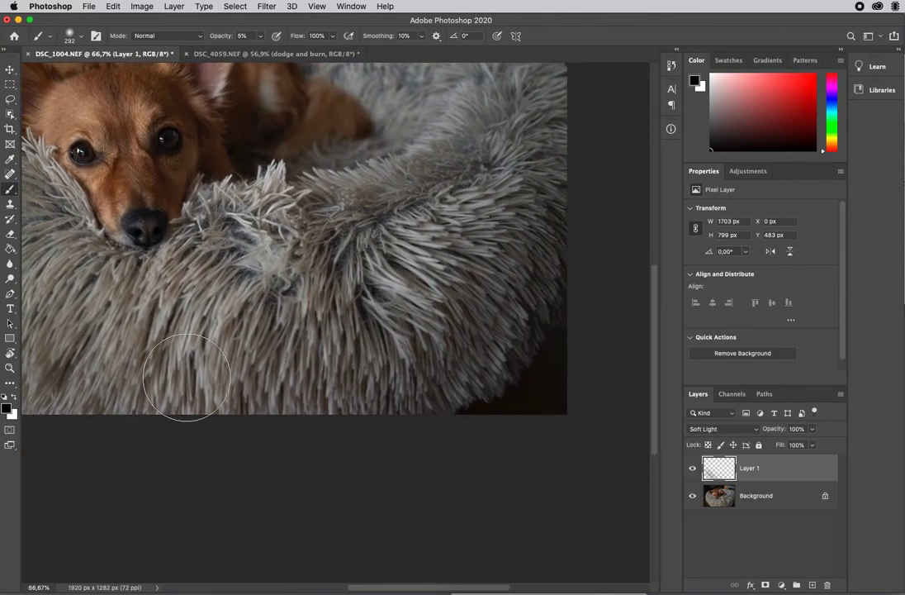
scroll(561, 339, "up", 5)
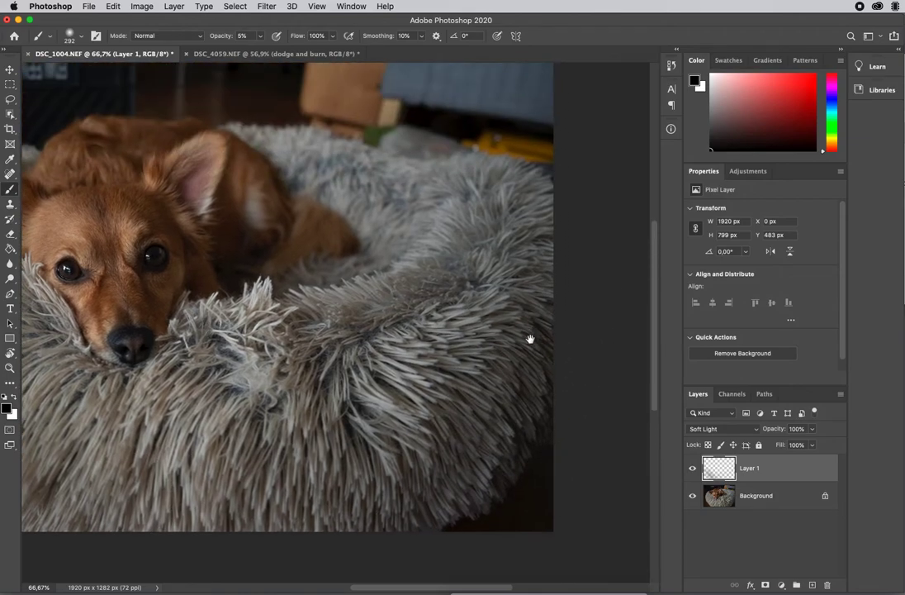
mouse_move(535, 265)
left_mouse_down()
mouse_move(526, 220)
mouse_move(437, 167)
mouse_move(487, 219)
mouse_move(583, 270)
mouse_move(430, 119)
mouse_move(590, 278)
left_mouse_up()
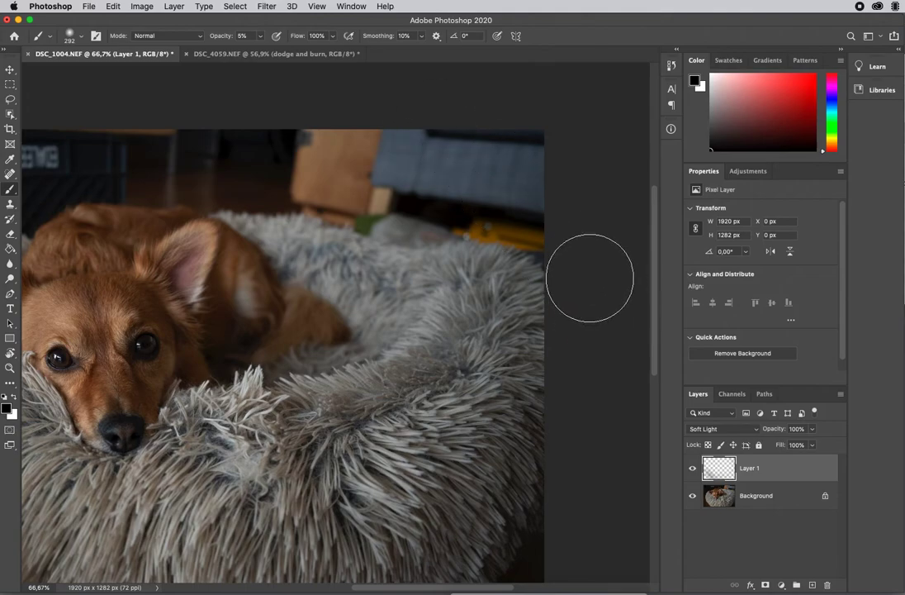
Step: Toggle Layer 1's visibility to compare the right side of the dog photo before and after darkening
left_click(693, 469)
left_click(693, 468)
left_click(693, 468)
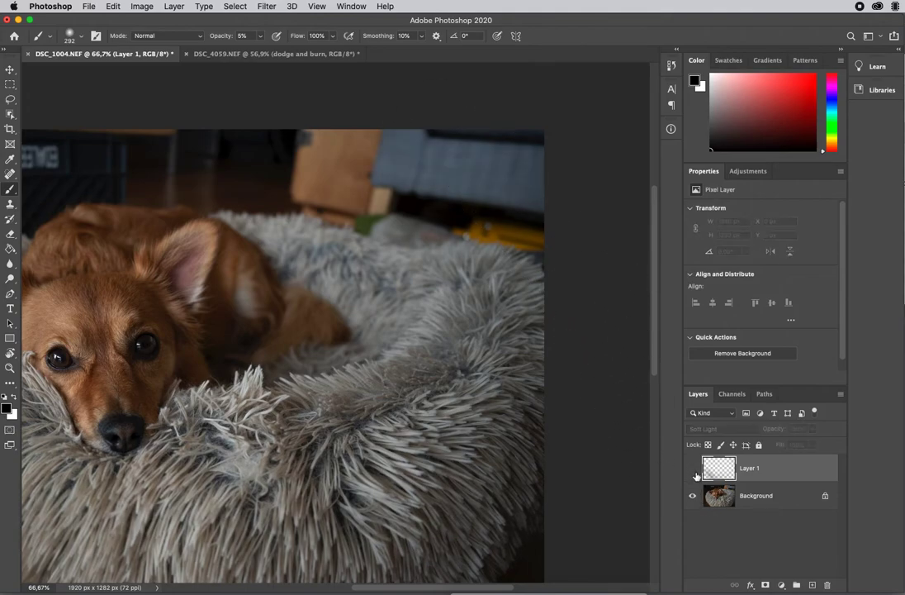
Step: Darken the crate behind the dog with an 81 px black brush and the shadows beside its head with a 247 px brush at 5% opacity
mouse_move(398, 267)
left_mouse_down()
mouse_move(683, 370)
mouse_move(666, 364)
left_mouse_up()
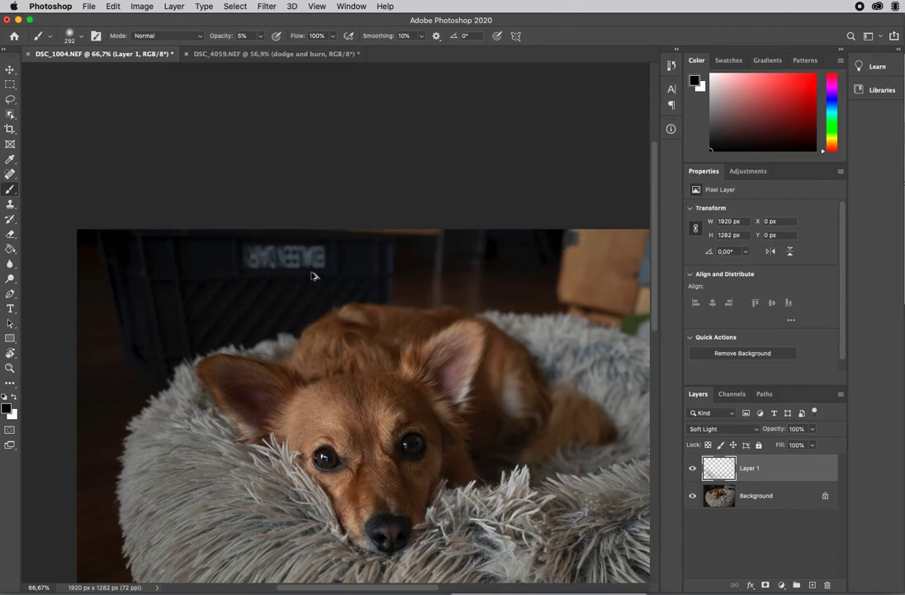
left_click_drag(327, 266, 284, 263)
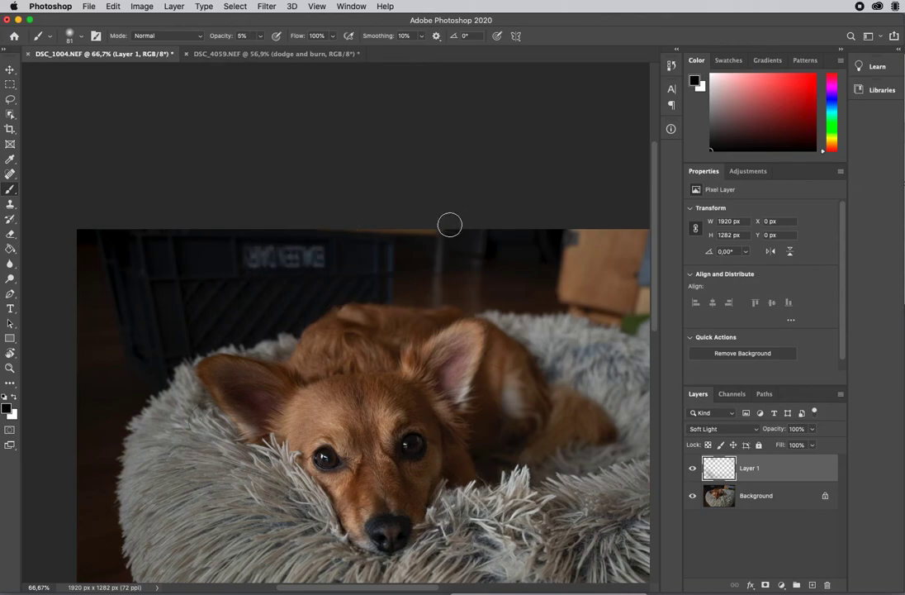
left_click_drag(129, 275, 165, 275, "ctrl+alt")
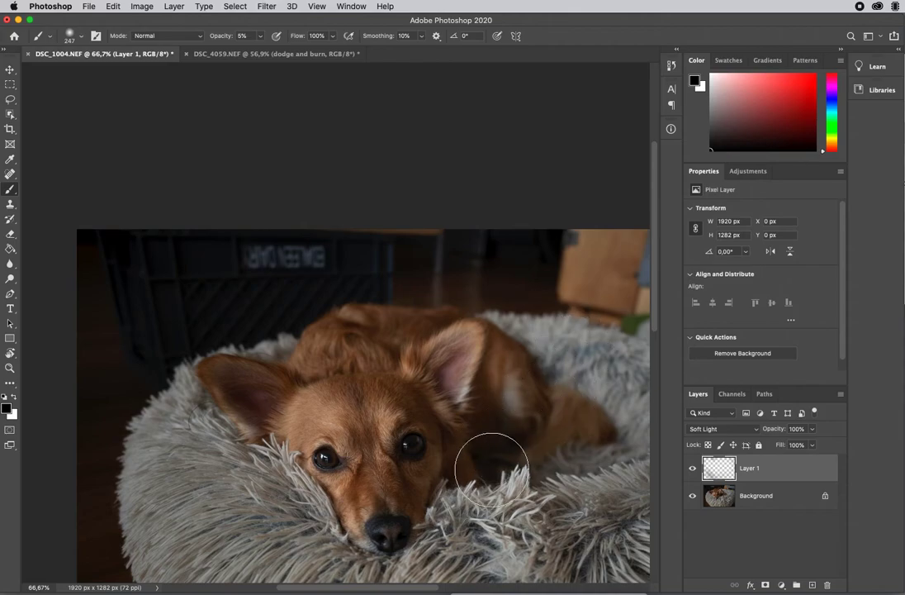
Step: Lower the brush opacity to 3% and darken the shadows on the dog's face and beside its head with 46 px and 99 px black brushes
mouse_move(407, 465)
left_mouse_down()
mouse_move(440, 469)
mouse_move(436, 314)
mouse_move(389, 402)
left_mouse_up()
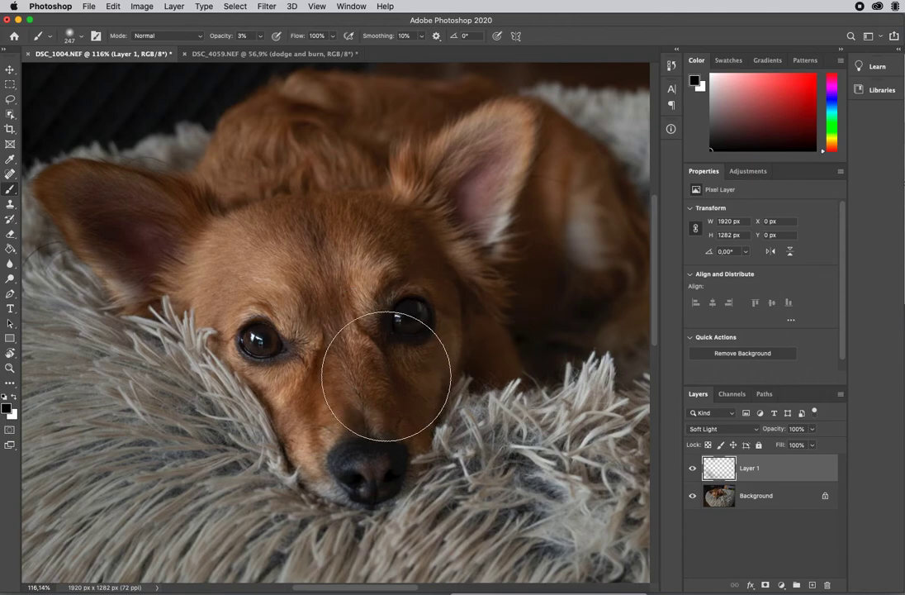
left_click_drag(394, 343, 344, 343)
left_click_drag(349, 296, 320, 295)
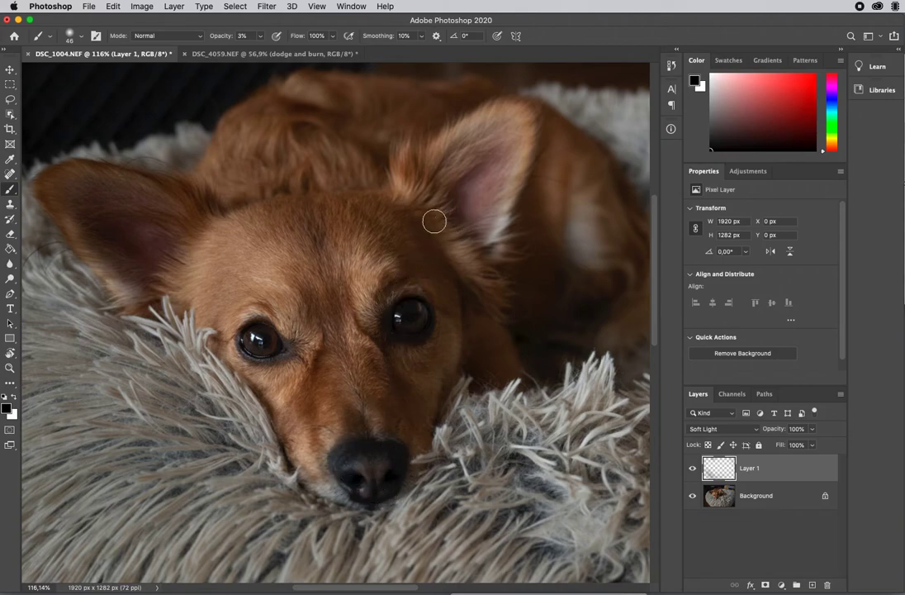
left_click_drag(402, 230, 394, 245)
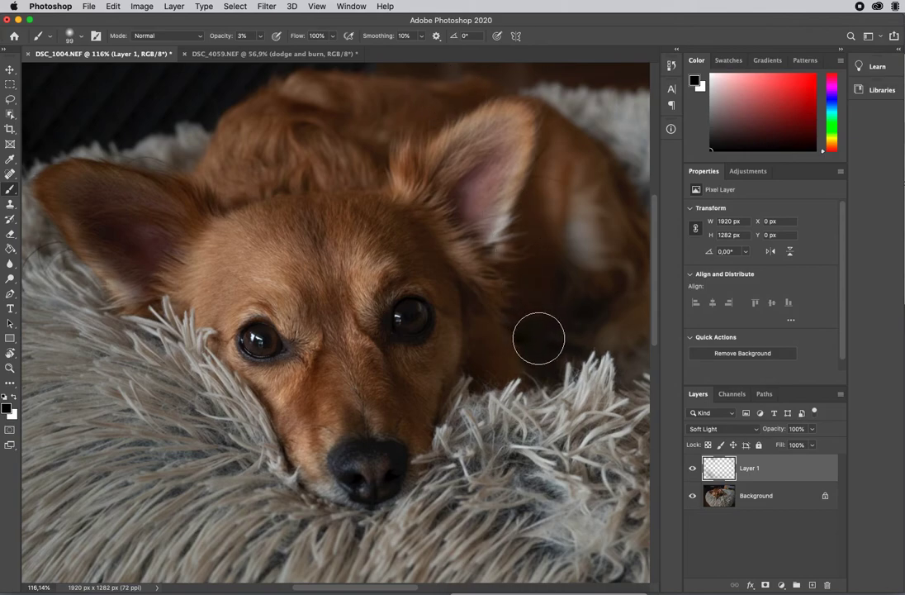
Step: Brighten the dog's muzzle, forehead, inner ear and pale body fur with white at 3% opacity
key("x")
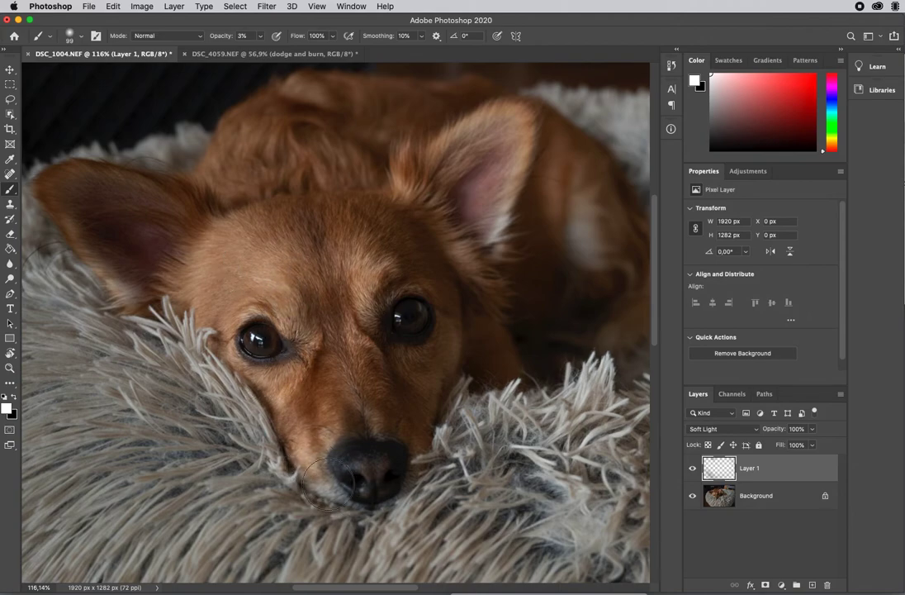
left_click_drag(334, 489, 327, 495)
left_click(364, 294, "ctrl+alt")
left_click_drag(374, 293, 374, 293)
mouse_move(477, 215)
left_mouse_down()
mouse_move(494, 129)
mouse_move(484, 210)
mouse_move(492, 234)
left_mouse_up()
left_click_drag(596, 244, 583, 243)
Step: Darken the rim of the dog's eye nearest the photo's left edge with a 22 px black brush at 5% opacity
mouse_move(261, 338)
left_mouse_down()
mouse_move(318, 355)
mouse_move(306, 357)
mouse_move(303, 341)
mouse_move(319, 326)
left_mouse_up()
key("x")
mouse_move(293, 402)
left_mouse_down()
mouse_move(260, 407)
mouse_move(221, 371)
mouse_move(203, 338)
mouse_move(246, 382)
mouse_move(200, 328)
mouse_move(278, 386)
mouse_move(208, 345)
mouse_move(299, 392)
mouse_move(235, 378)
mouse_move(355, 371)
mouse_move(337, 377)
mouse_move(360, 335)
mouse_move(304, 282)
mouse_move(321, 286)
mouse_move(237, 274)
mouse_move(208, 342)
left_mouse_up()
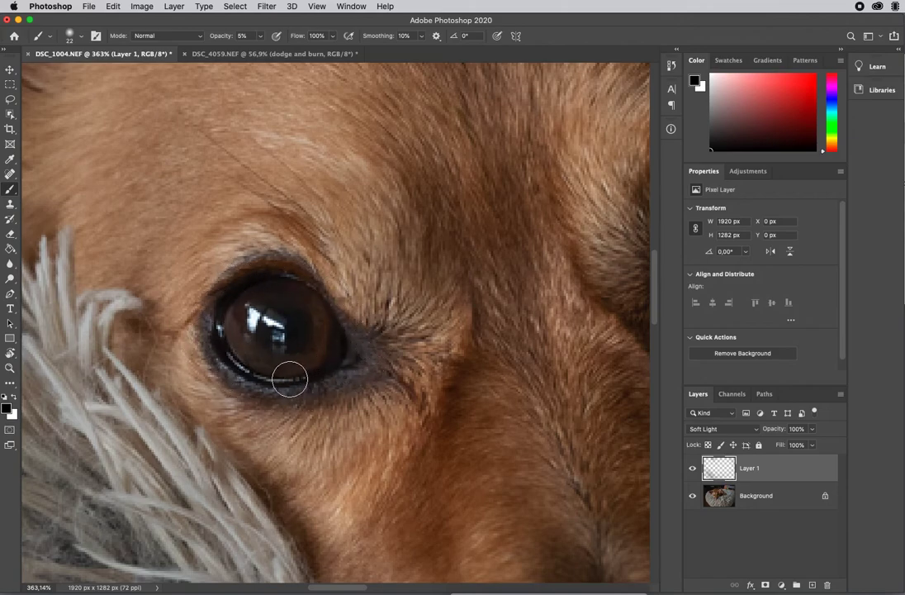
Step: Brighten the irises of both dog eyes with the 22 px brush in white at 5% opacity
key("x")
mouse_move(231, 332)
left_mouse_down()
mouse_move(257, 358)
mouse_move(244, 341)
mouse_move(279, 356)
mouse_move(279, 303)
mouse_move(282, 320)
mouse_move(298, 318)
mouse_move(292, 307)
mouse_move(326, 347)
mouse_move(317, 317)
mouse_move(277, 334)
mouse_move(297, 329)
mouse_move(247, 319)
mouse_move(284, 328)
mouse_move(253, 352)
mouse_move(284, 337)
left_mouse_up()
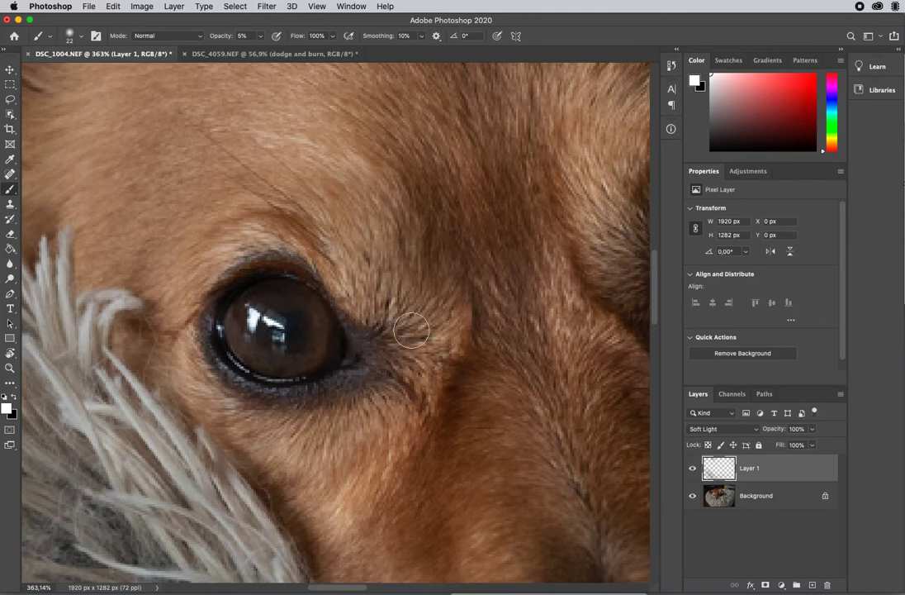
scroll(333, 294, "right", 10)
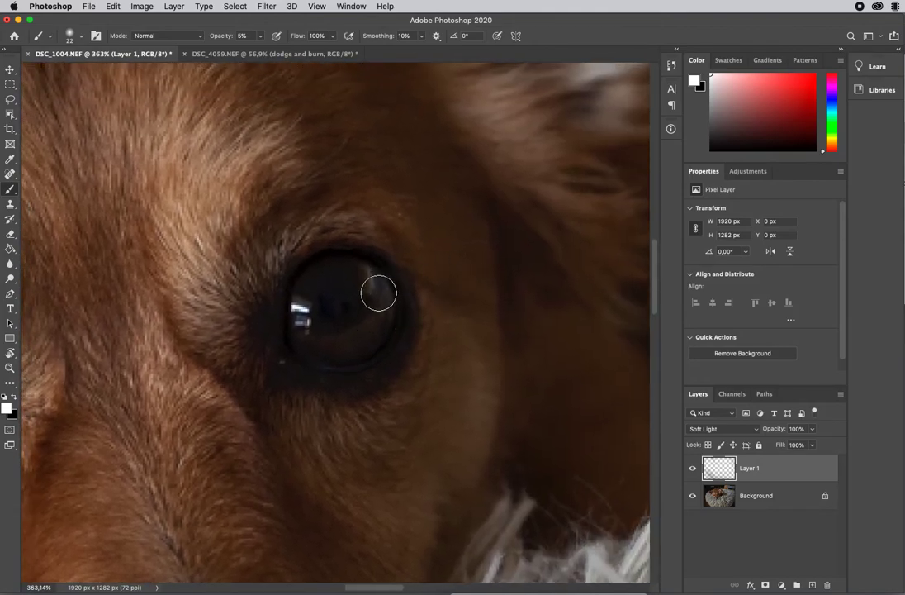
mouse_move(340, 276)
left_mouse_down()
mouse_move(309, 313)
mouse_move(331, 283)
mouse_move(327, 342)
mouse_move(323, 300)
mouse_move(377, 318)
mouse_move(349, 288)
mouse_move(353, 347)
mouse_move(390, 299)
mouse_move(334, 344)
mouse_move(329, 280)
mouse_move(352, 310)
mouse_move(369, 379)
mouse_move(415, 399)
left_mouse_up()
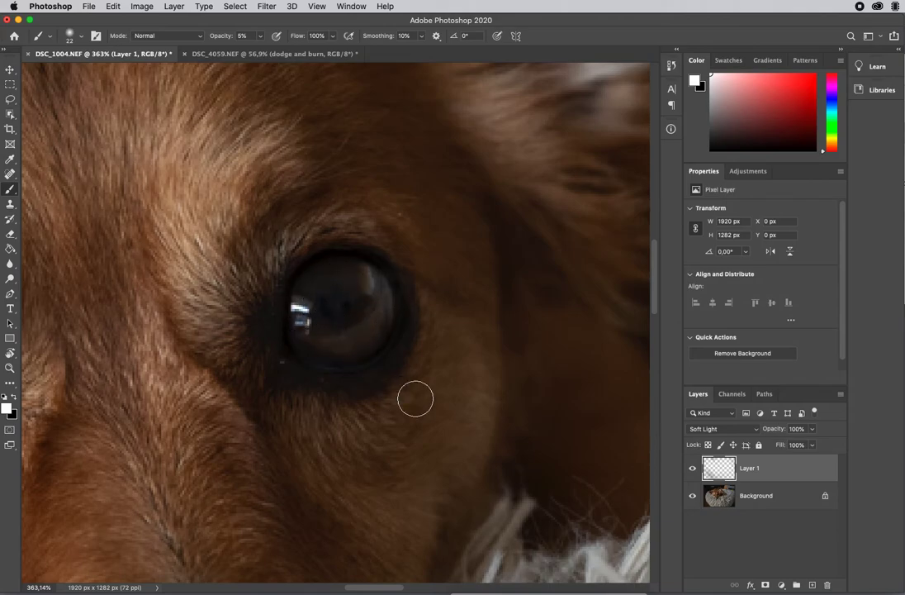
Step: Fit the whole dog photo in view and toggle Layer 1's visibility to compare it before and after dodging and burning
key("super+0")
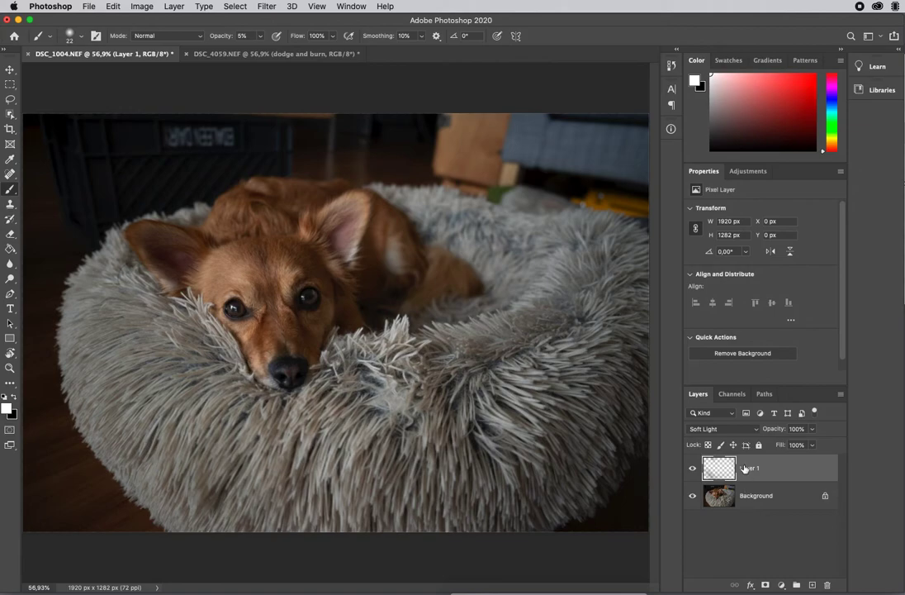
left_click(692, 468)
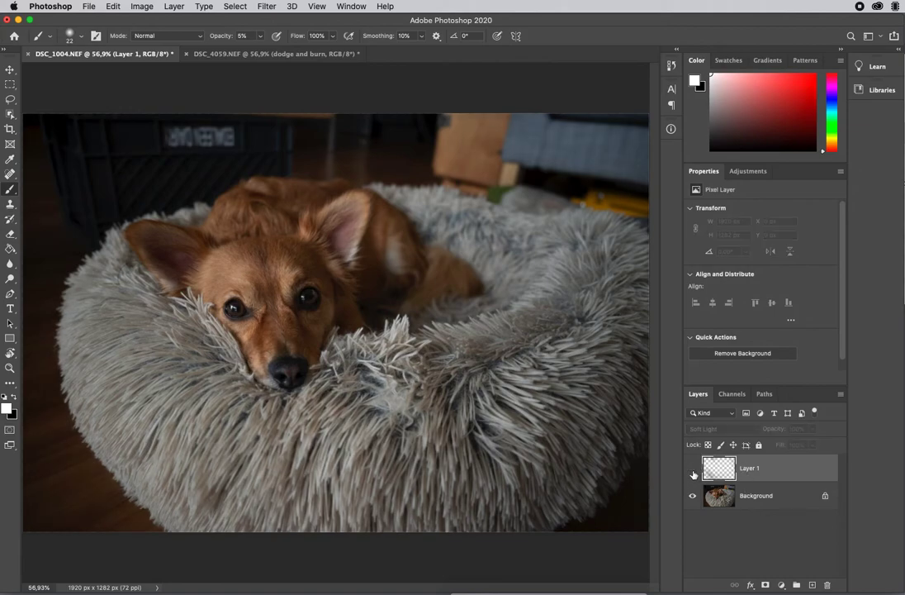
left_click(693, 469)
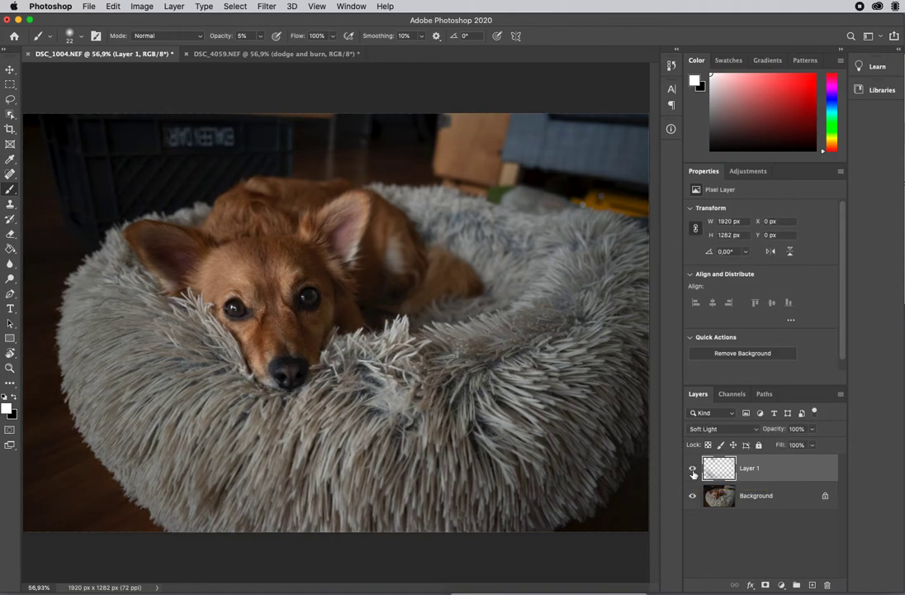
left_click(693, 469)
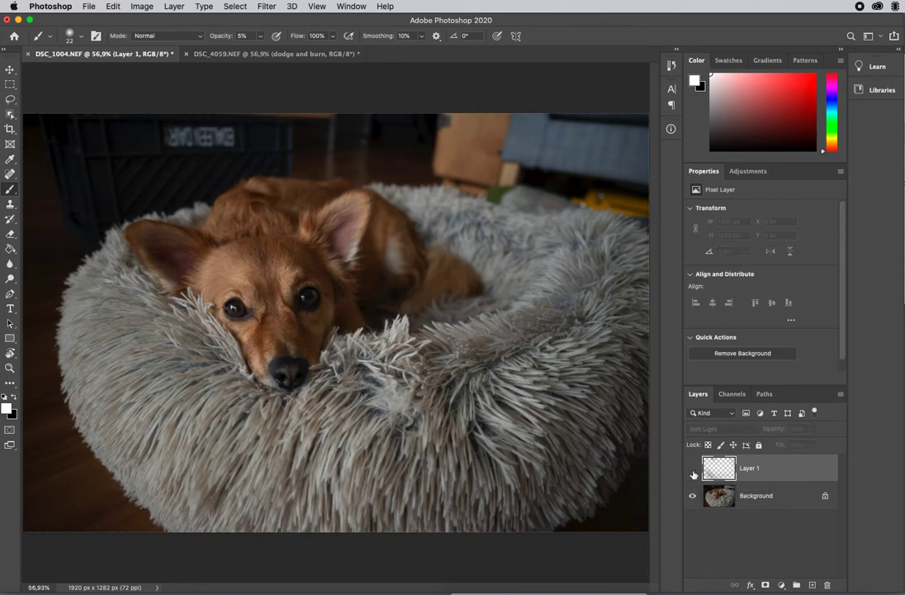
left_click(693, 469)
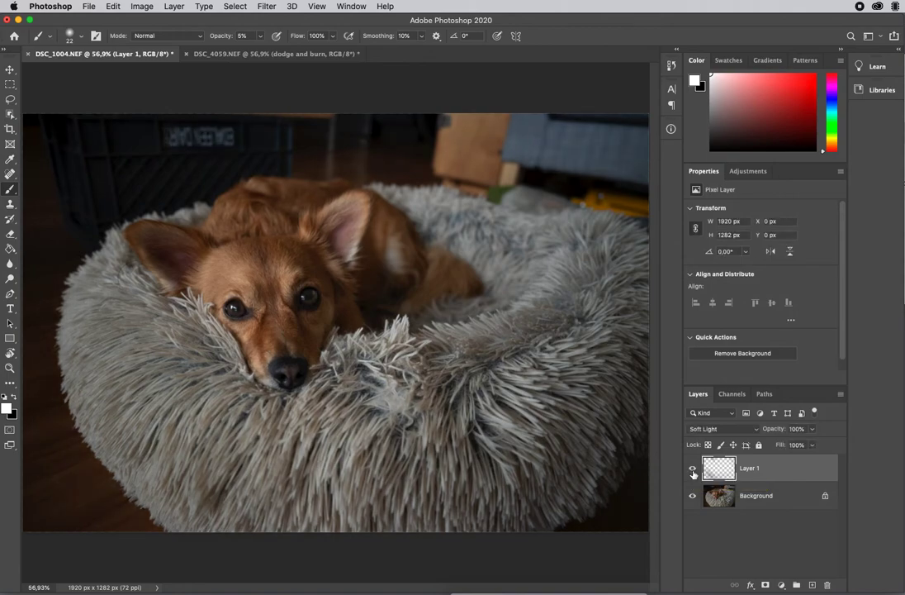
left_click(693, 469)
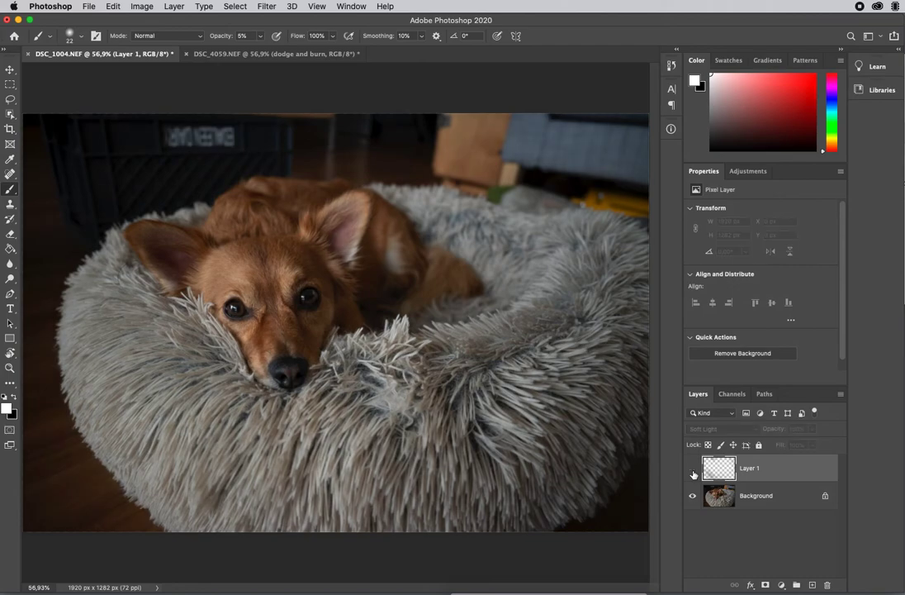
left_click(693, 469)
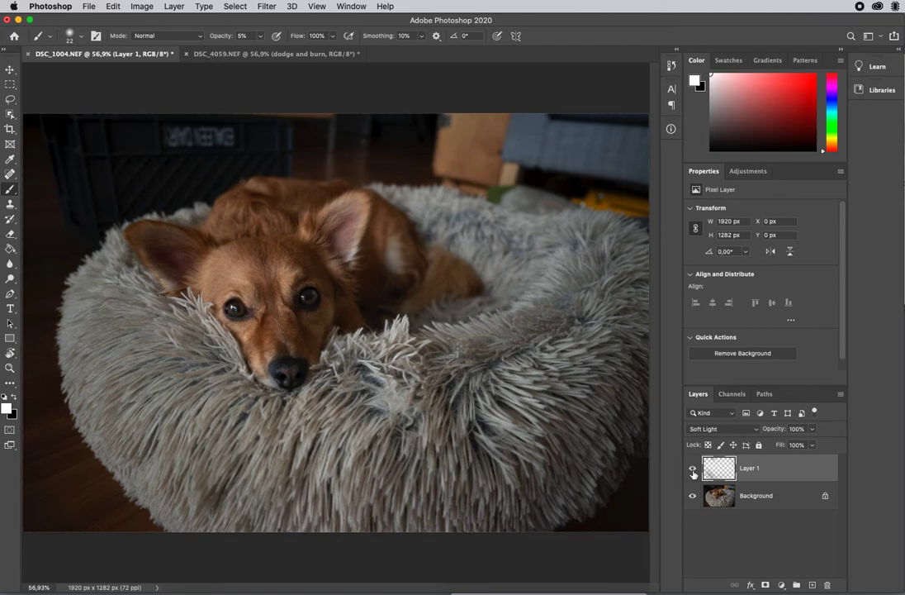
left_click(692, 469)
left_click(693, 469)
Step: Enlarge the brush to 178 px and darken the cardboard box and background objects behind the bed with black at 5% opacity
left_click_drag(495, 239, 526, 239)
key("x")
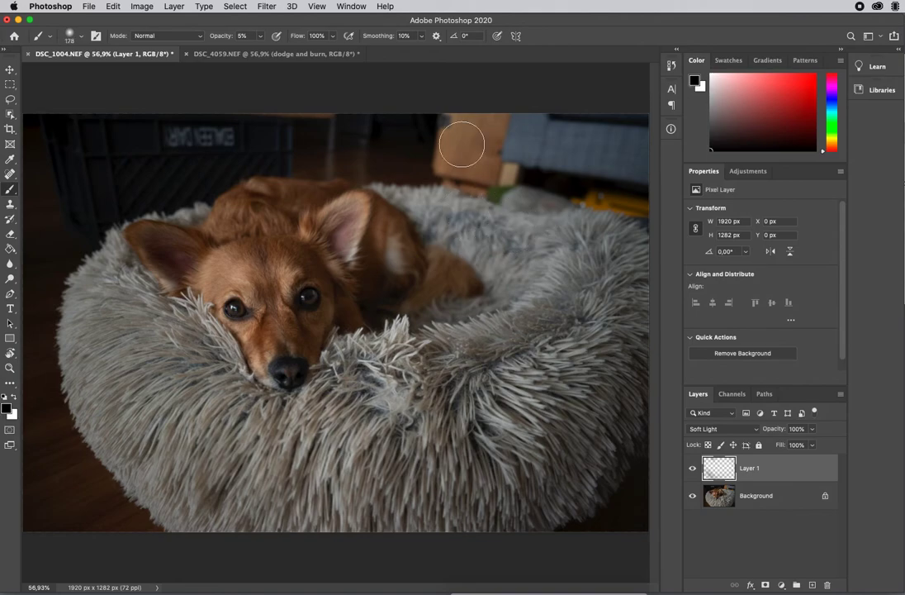
key("0")
key("5")
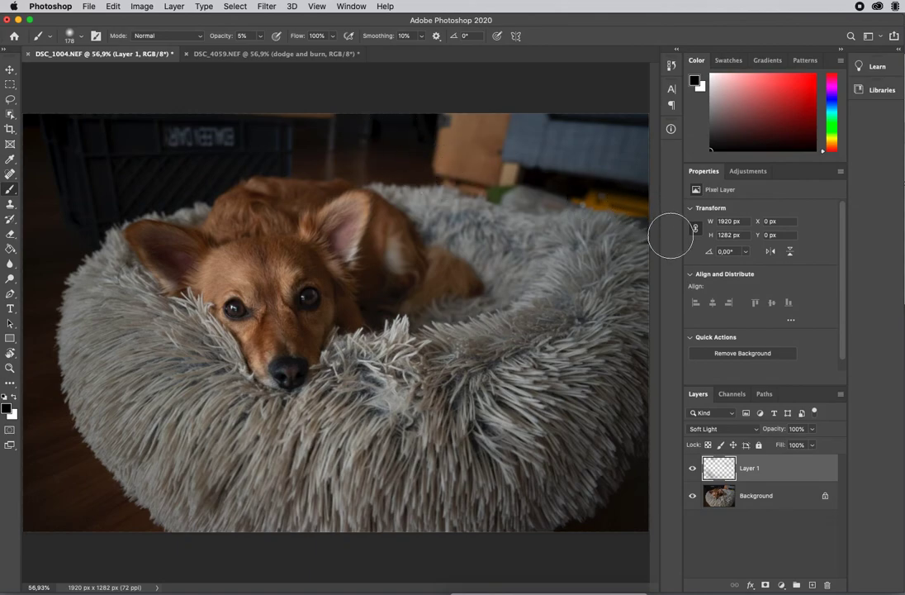
Step: Toggle Layer 1's visibility to compare the whole photo with and without the darkened background objects
left_click(694, 468)
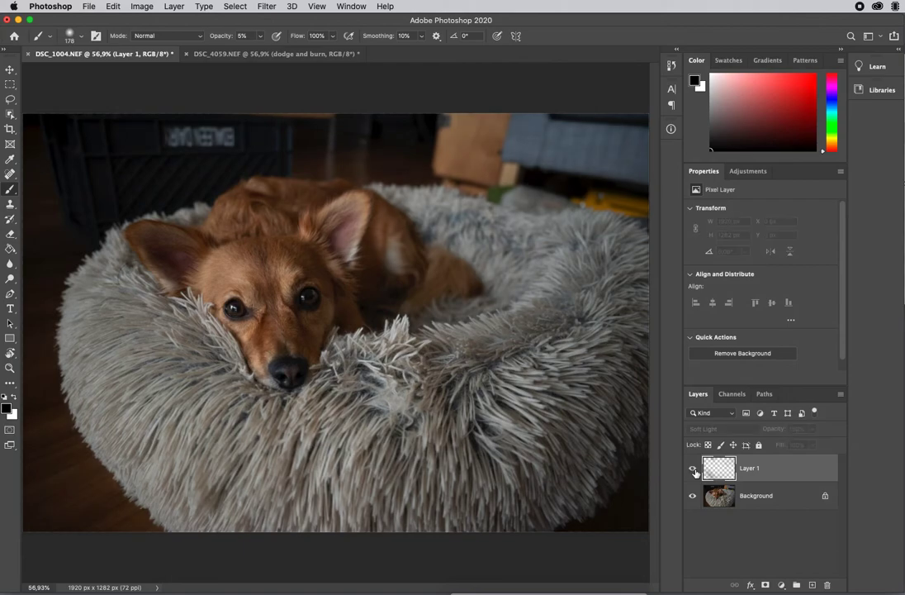
left_click(694, 469)
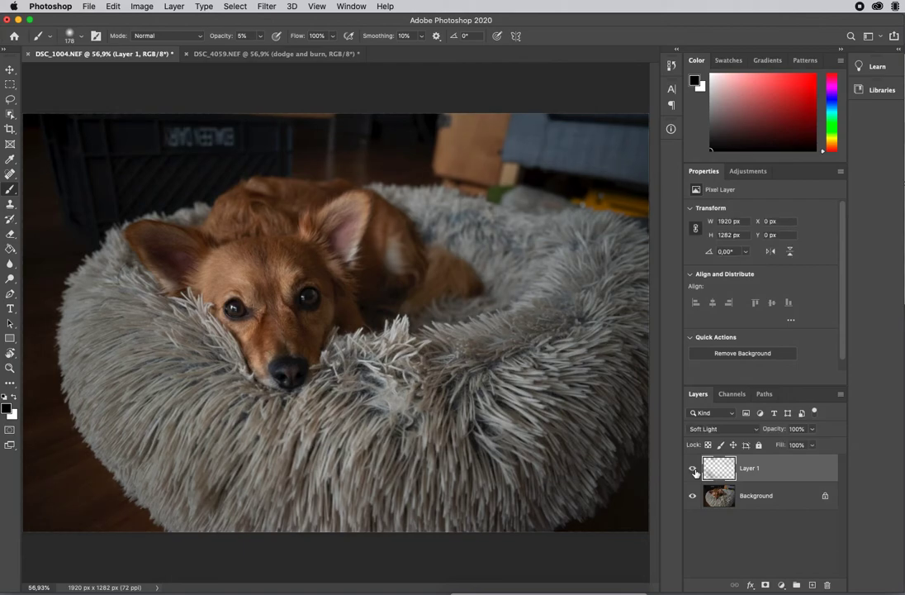
left_click(693, 469)
left_click(693, 469)
left_click(692, 469)
left_click(692, 469)
left_click(692, 469)
left_click(692, 469)
Step: Show the Dodge, Burn and Sponge tools and return to the Brush tool
left_click(14, 283)
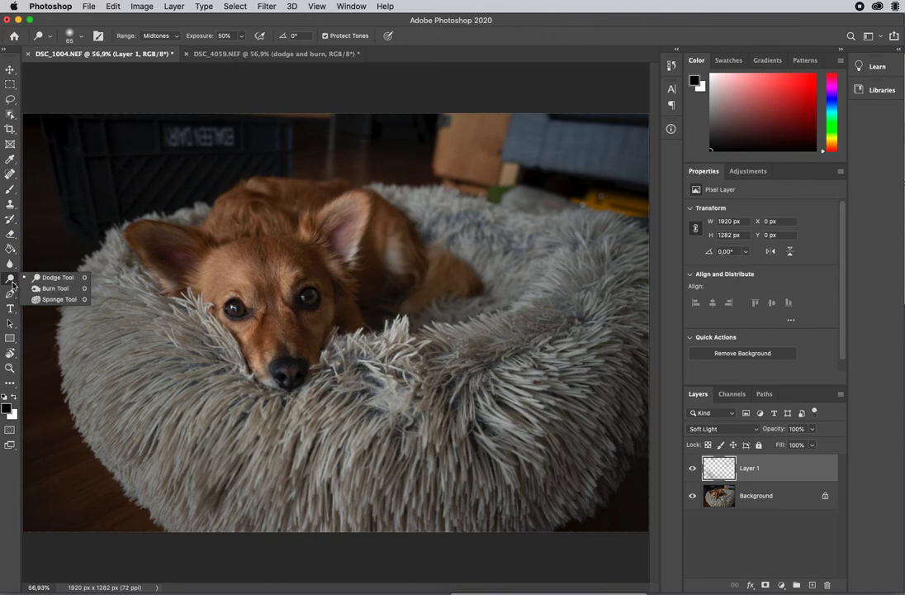
left_click(58, 288)
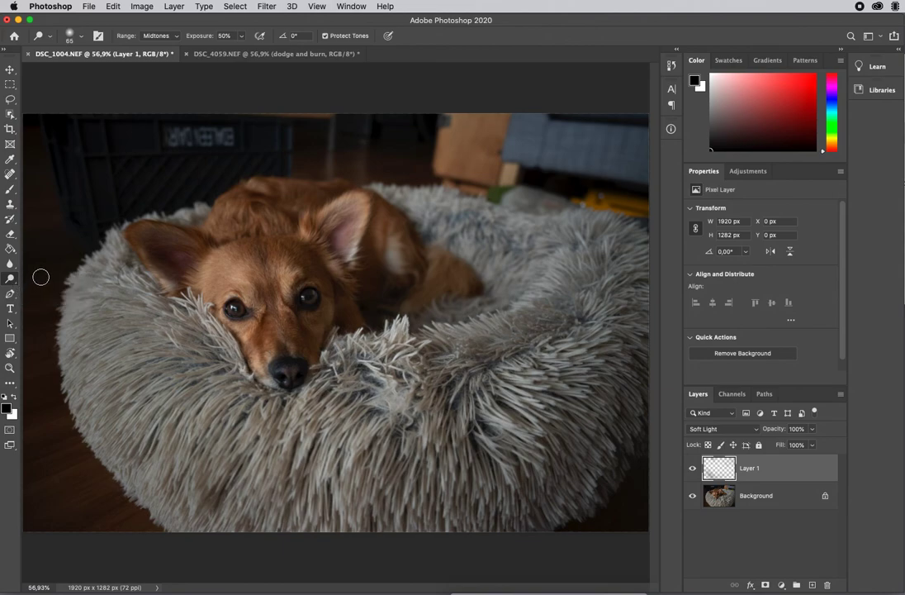
left_click(14, 190)
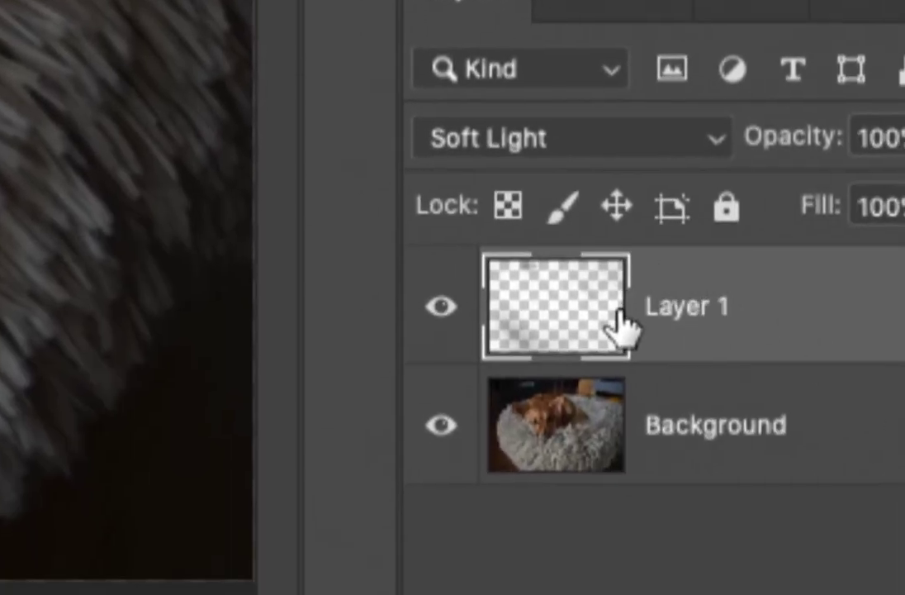
Step: Keep Layer 1's blend mode on Soft Light and rename the layer "dodge and burn"
left_click(569, 141)
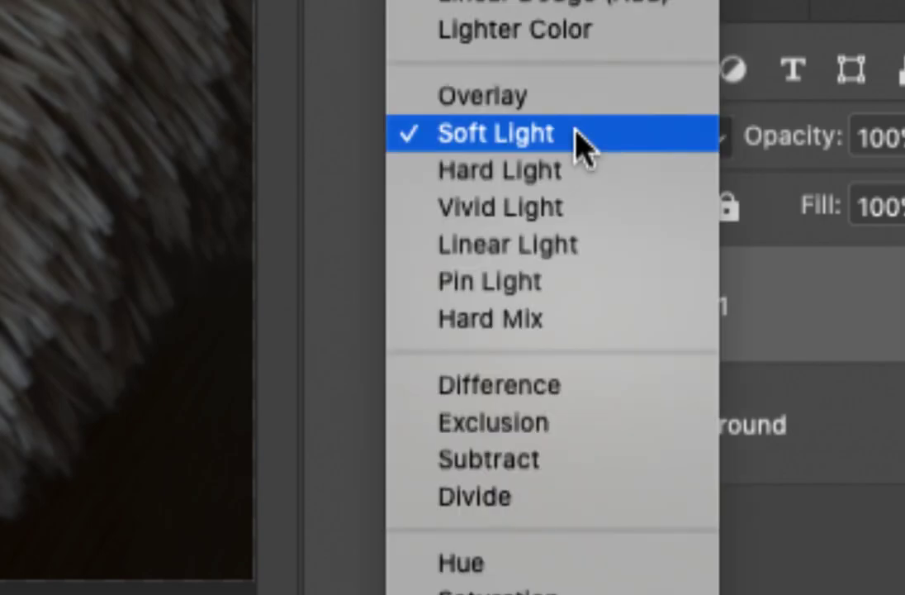
left_click(582, 140)
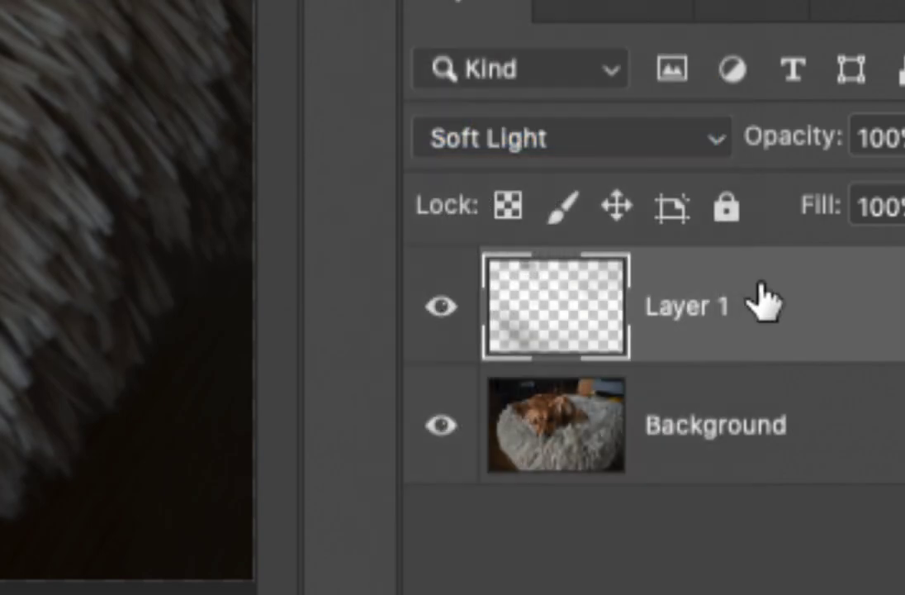
double_click(712, 311)
type("dod")
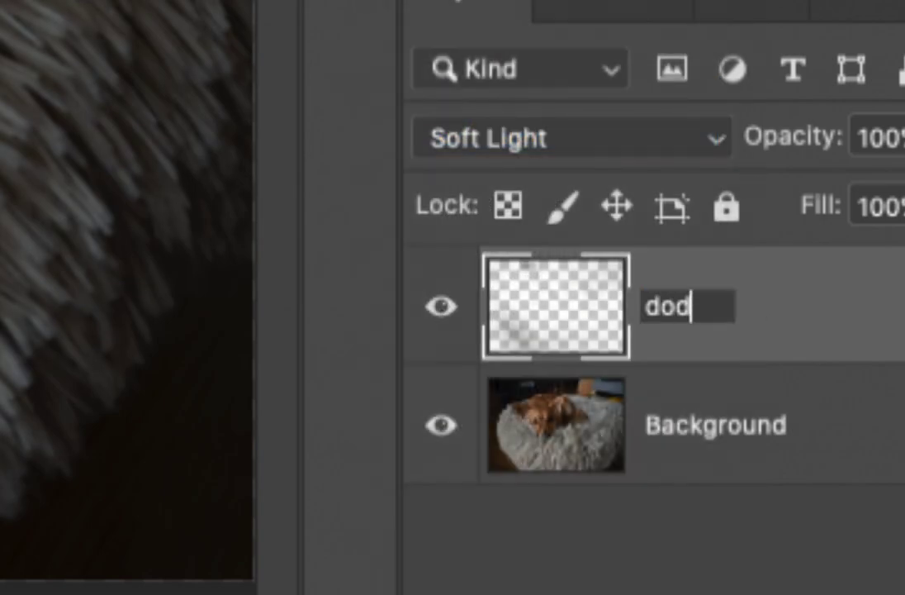
type("ge and burn")
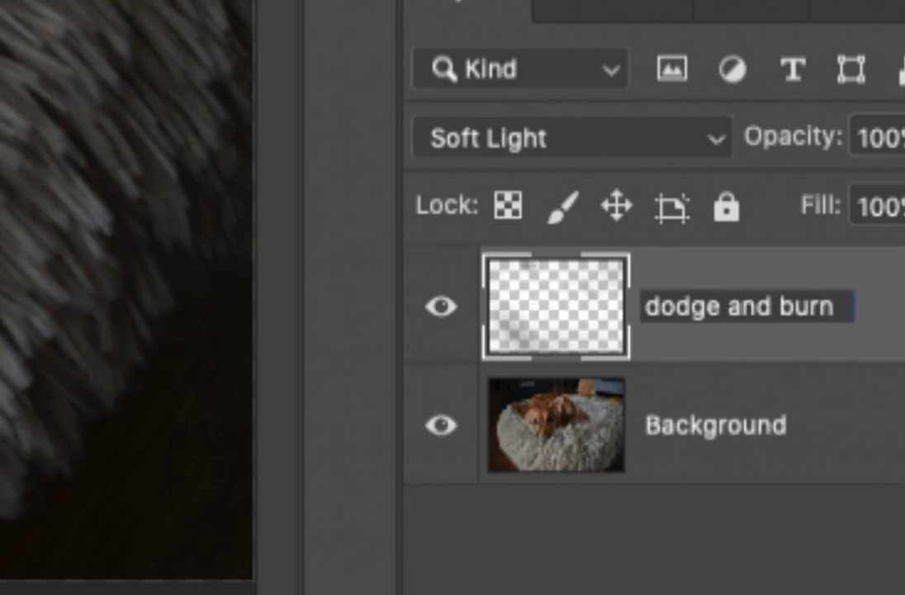
key("Return")
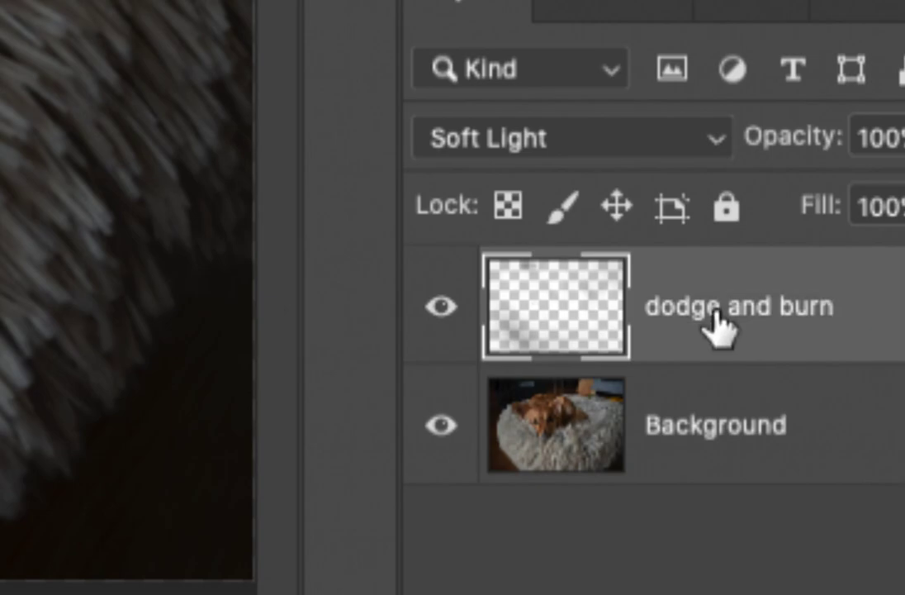